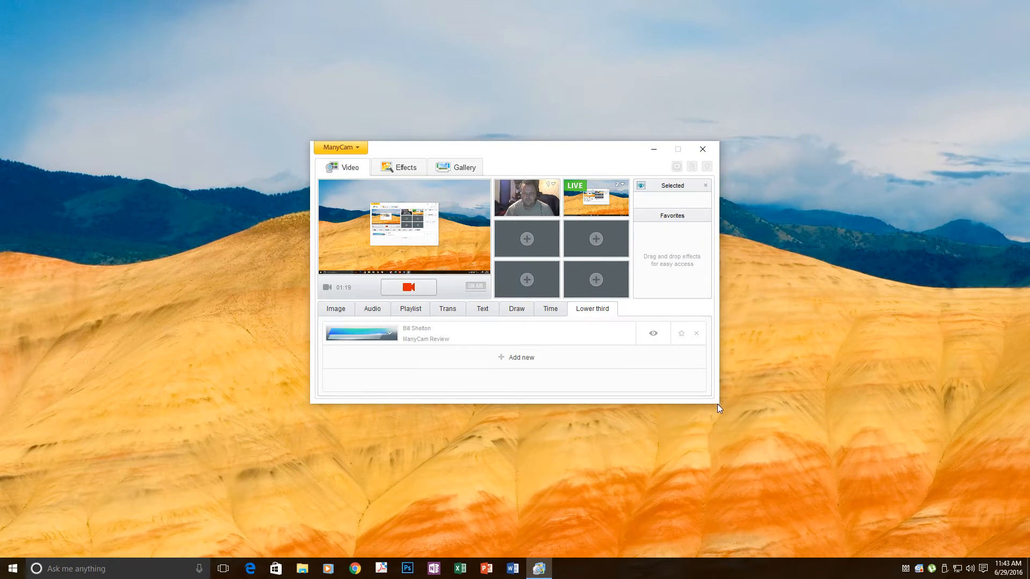
- Enlarge the ManyCam window by extending its lower-right corner and raising its upper edge
left_click_drag(719, 404, 973, 546)
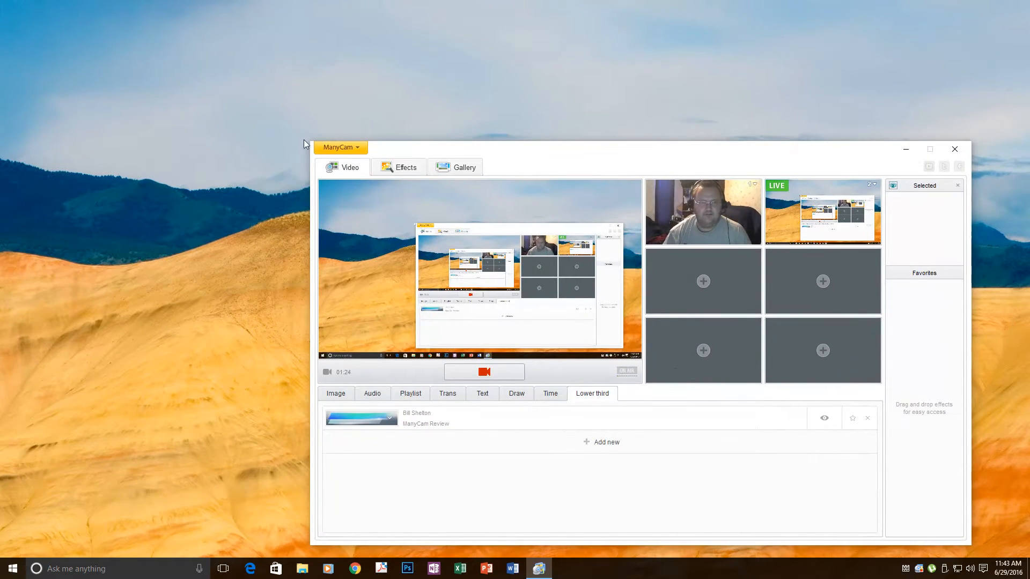
left_click_drag(304, 140, 260, 29)
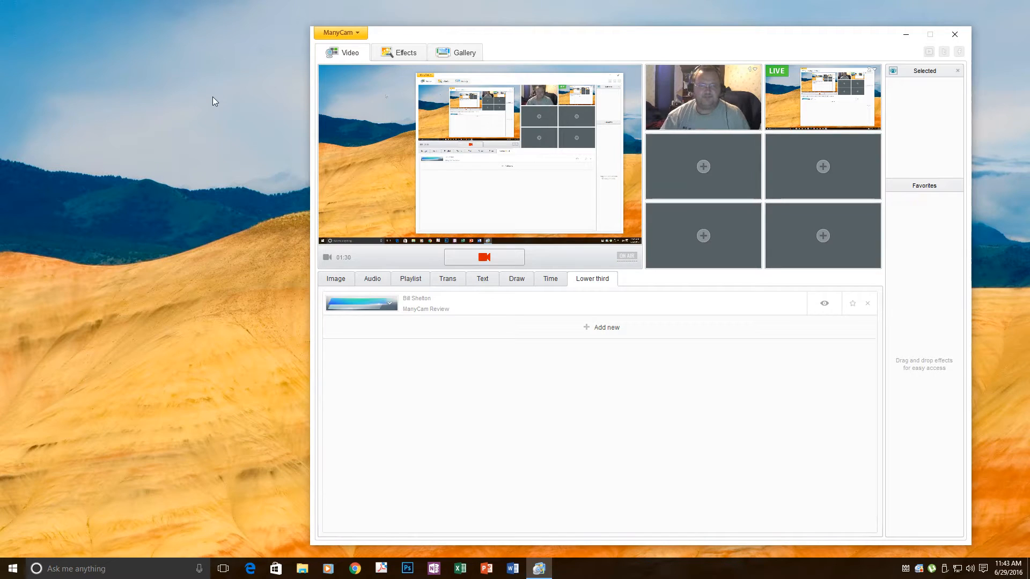
- Hide the ManyCam window and restore it to the desktop
left_click(357, 34)
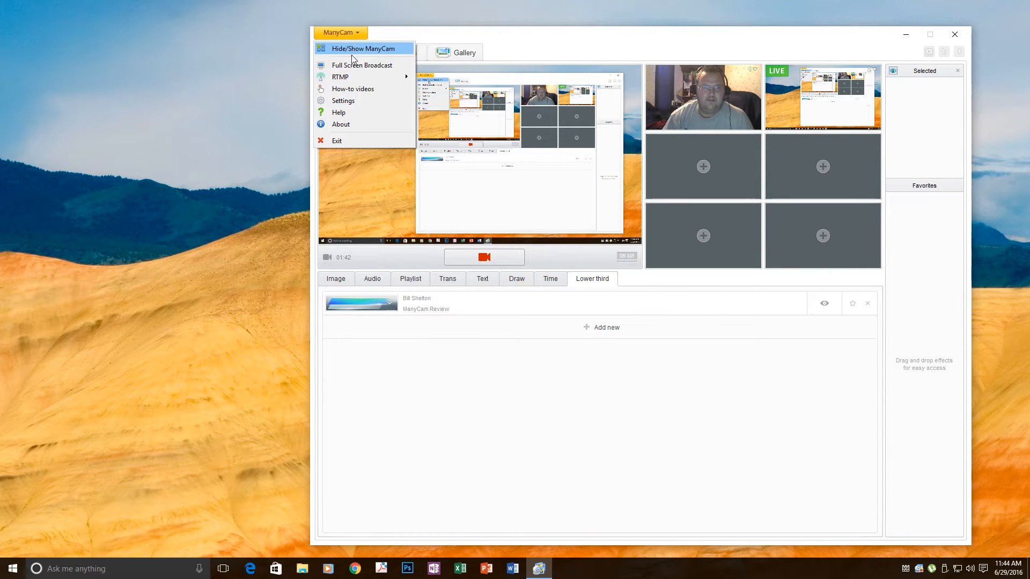
left_click(349, 50)
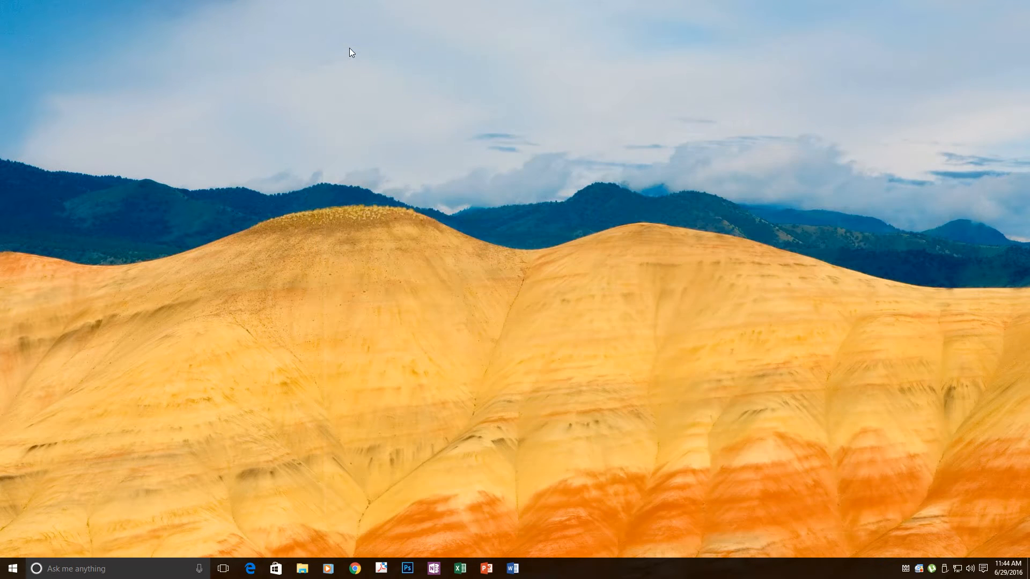
left_click(919, 570)
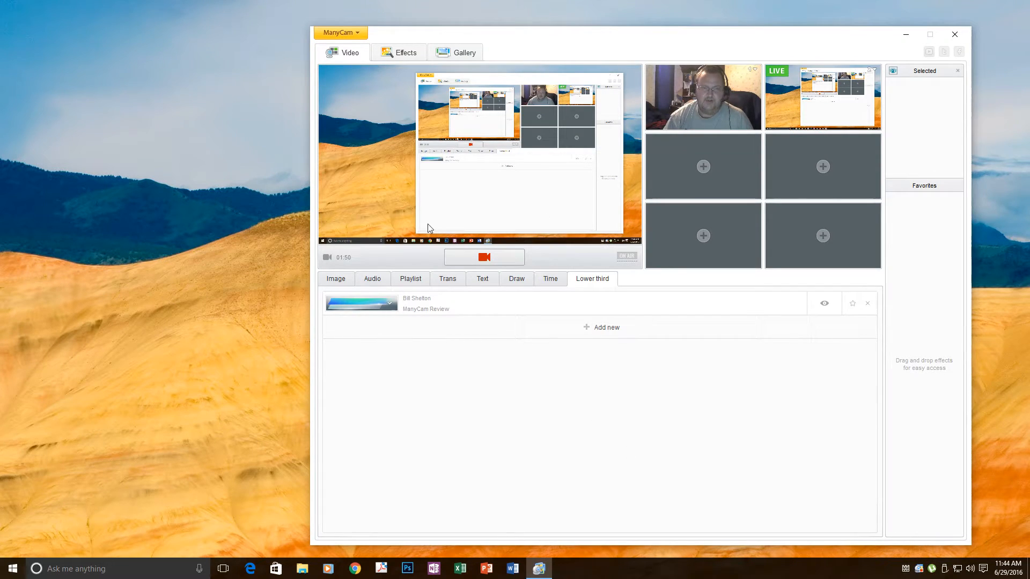
- Open the program settings and examine the General options for startup, language, UI animation and the virtual webcam's friendly name
left_click(356, 32)
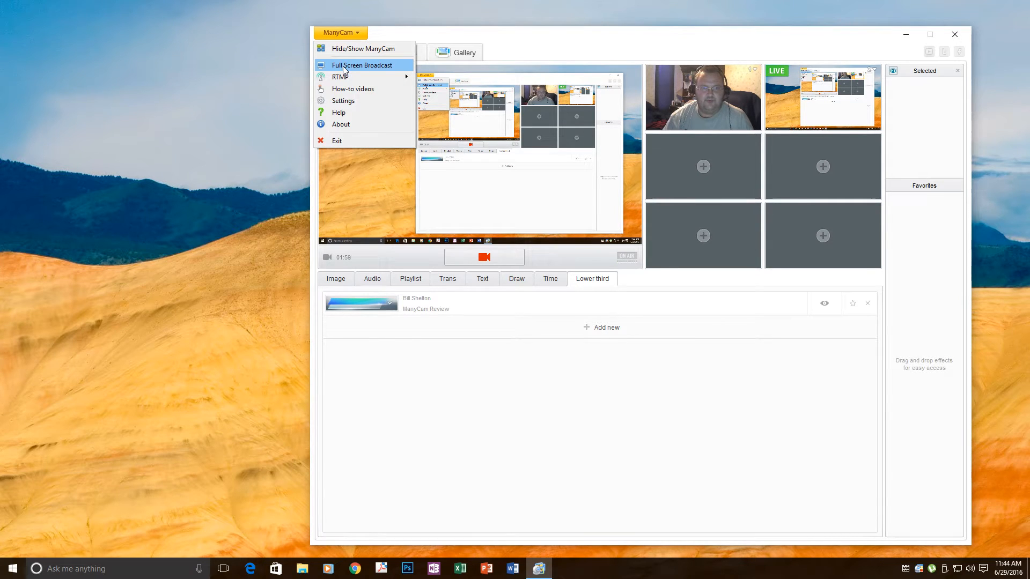
mouse_move(350, 78)
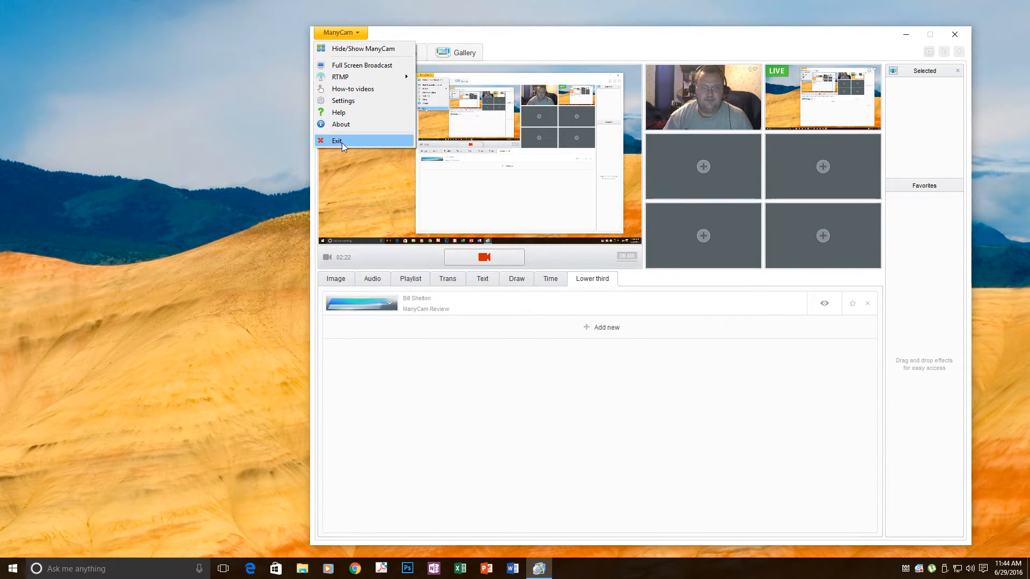
left_click(343, 101)
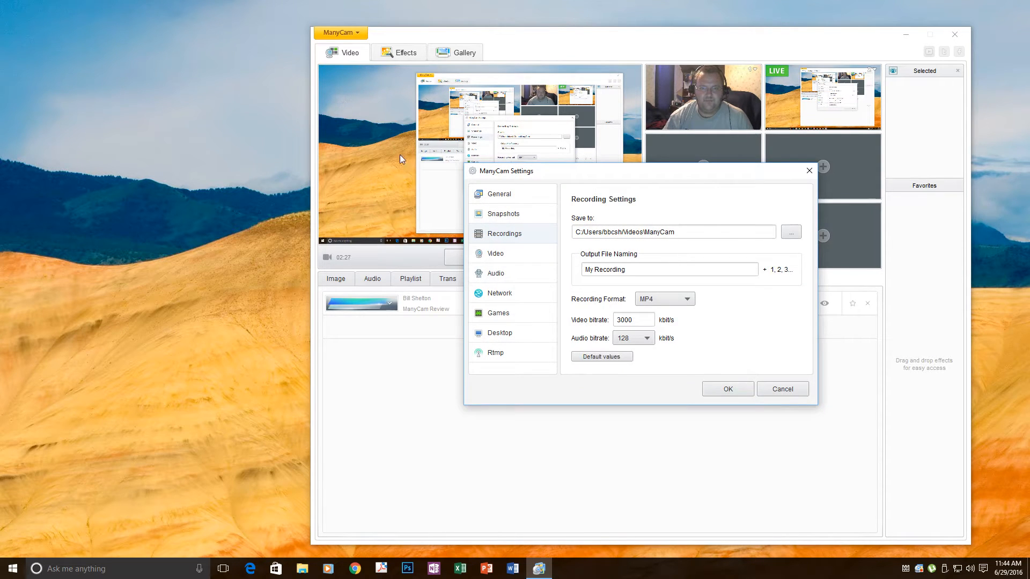
left_click(502, 195)
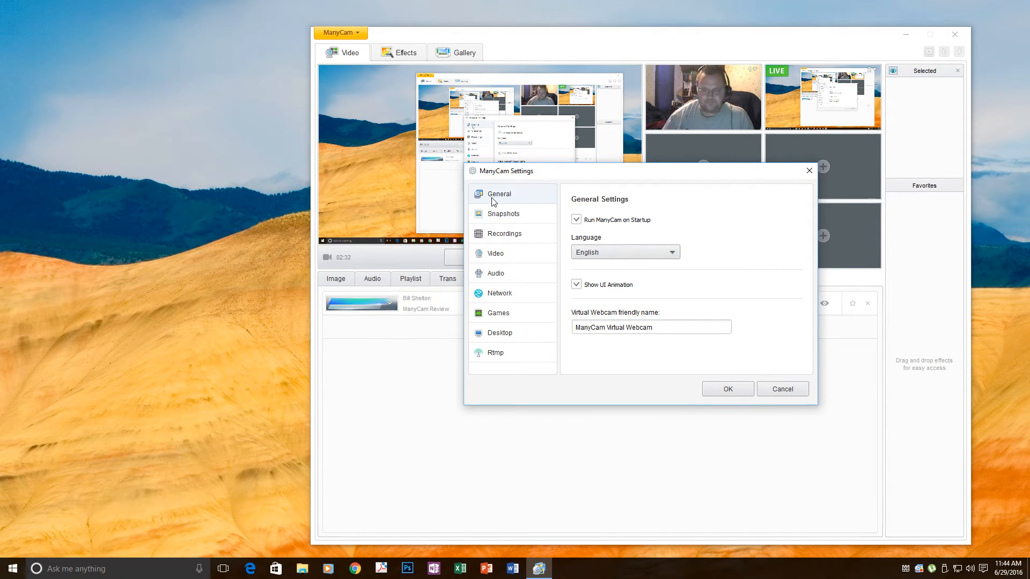
left_click(576, 220)
left_click(576, 221)
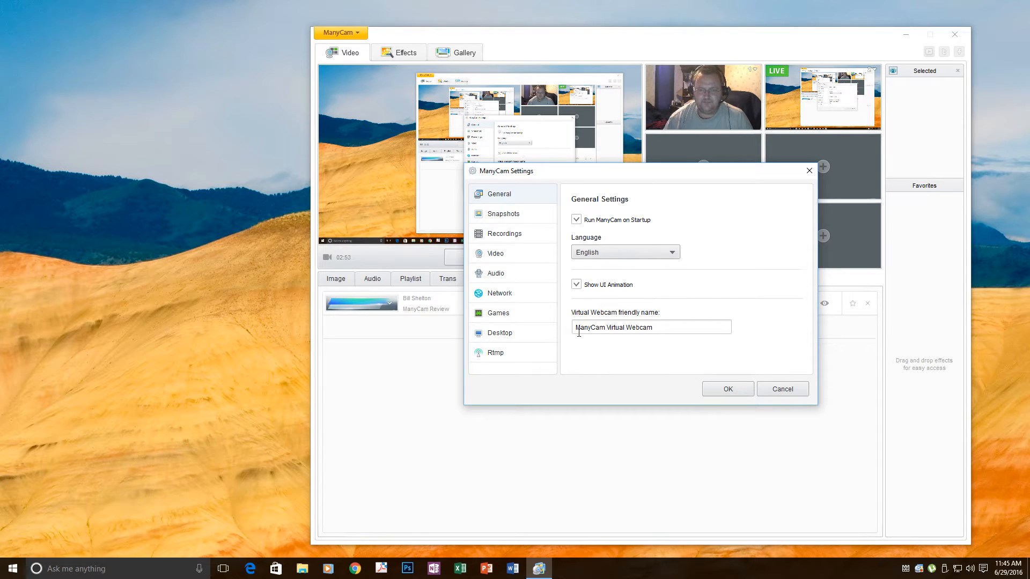
left_click(575, 313)
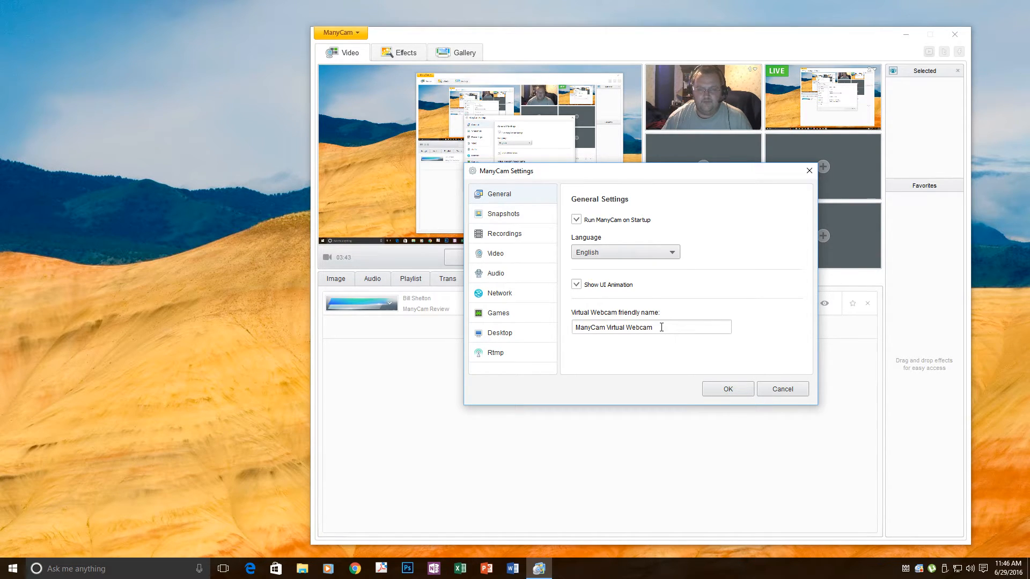
left_click_drag(661, 327, 633, 325)
left_click(634, 325)
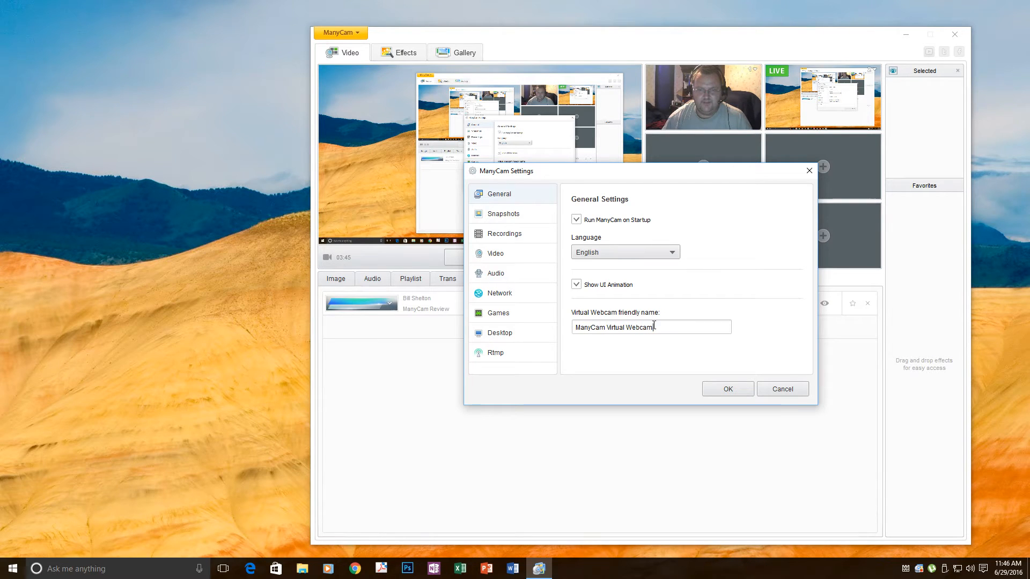
- Examine the snapshot settings with their delay options and the recording settings with their available output formats
left_click(504, 214)
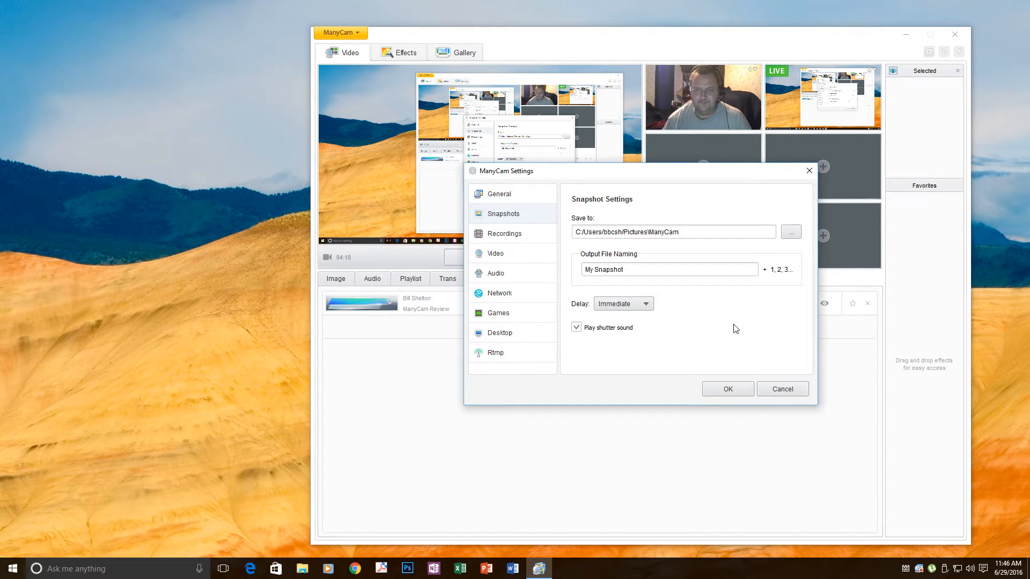
left_click(648, 304)
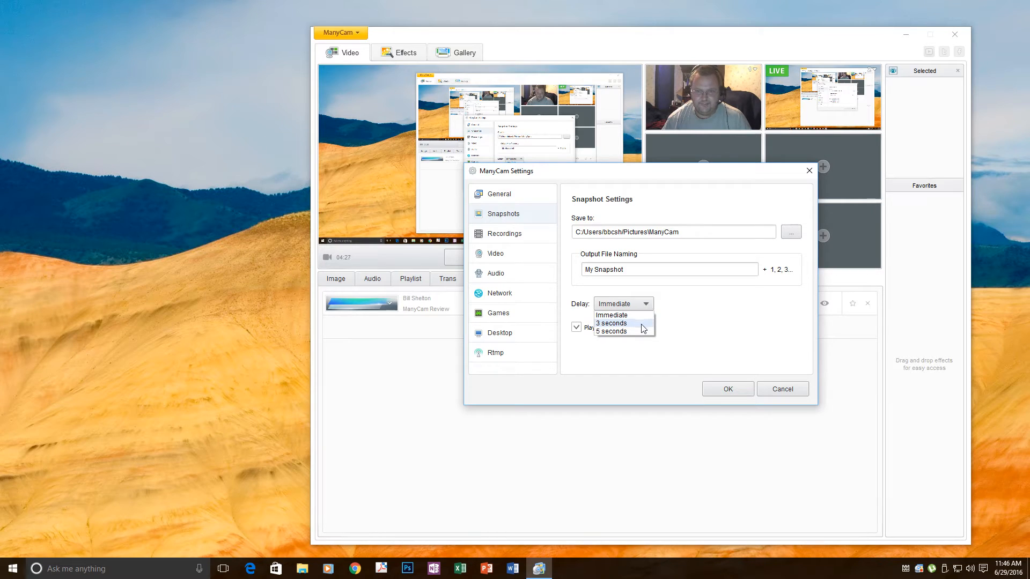
left_click(695, 313)
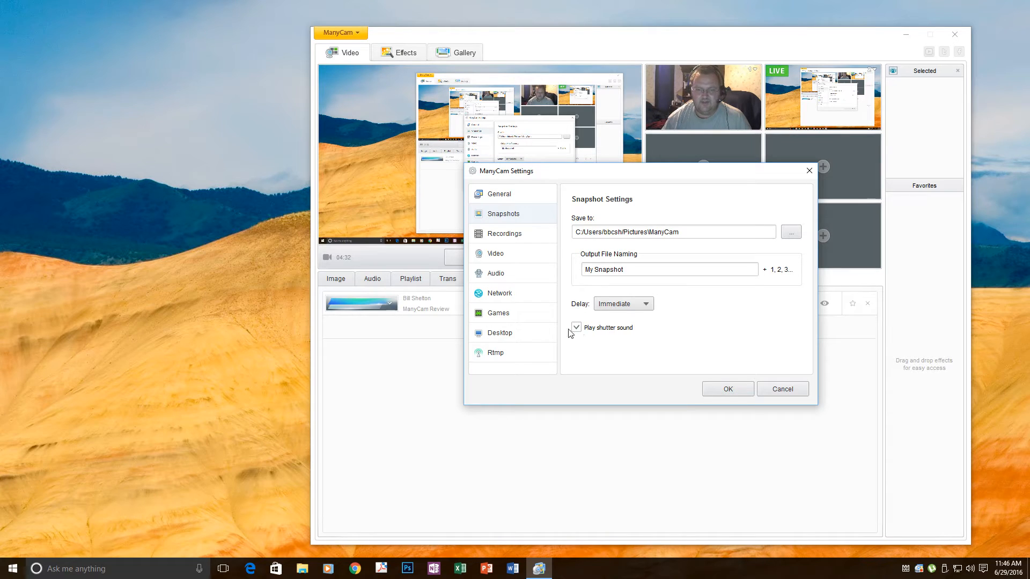
left_click(506, 236)
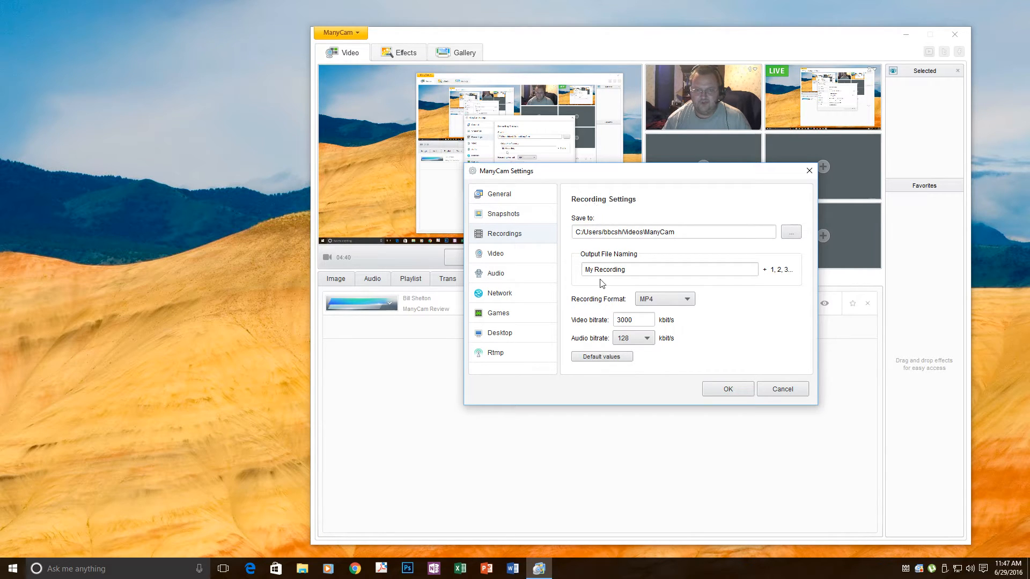
left_click(691, 301)
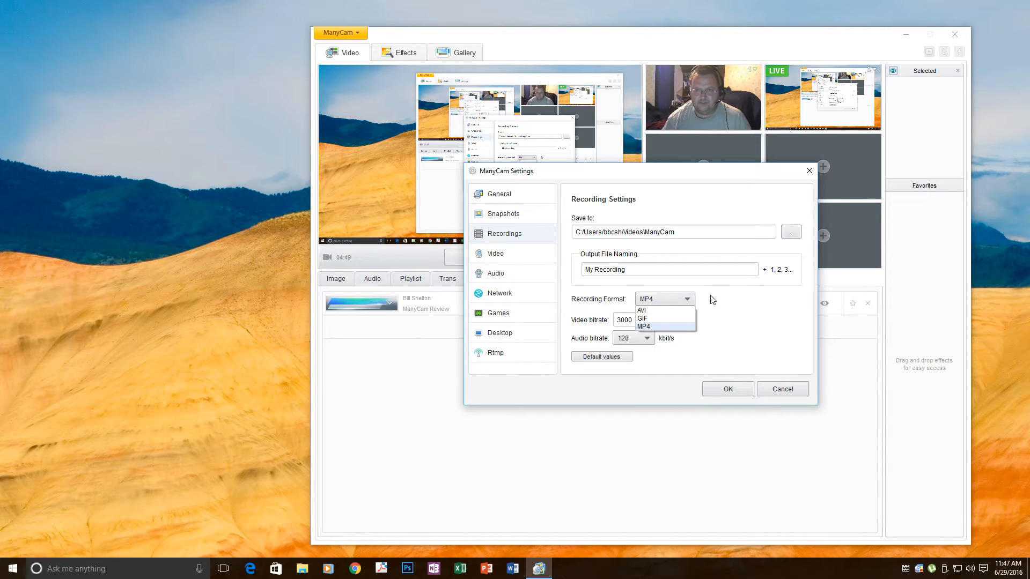
left_click(713, 301)
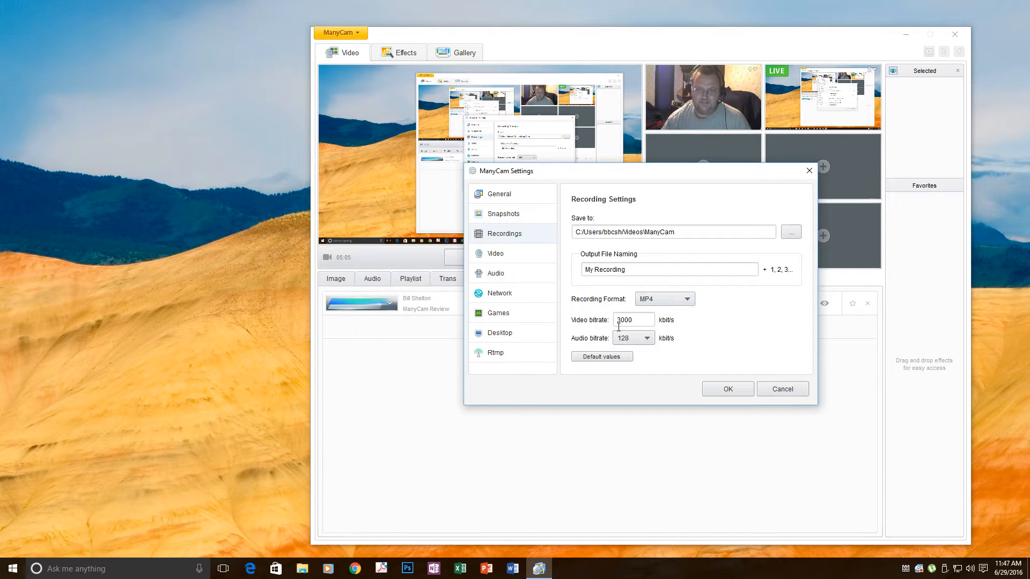
- Examine the video settings, including the selectable resolutions and the frames-per-second options
left_click(496, 256)
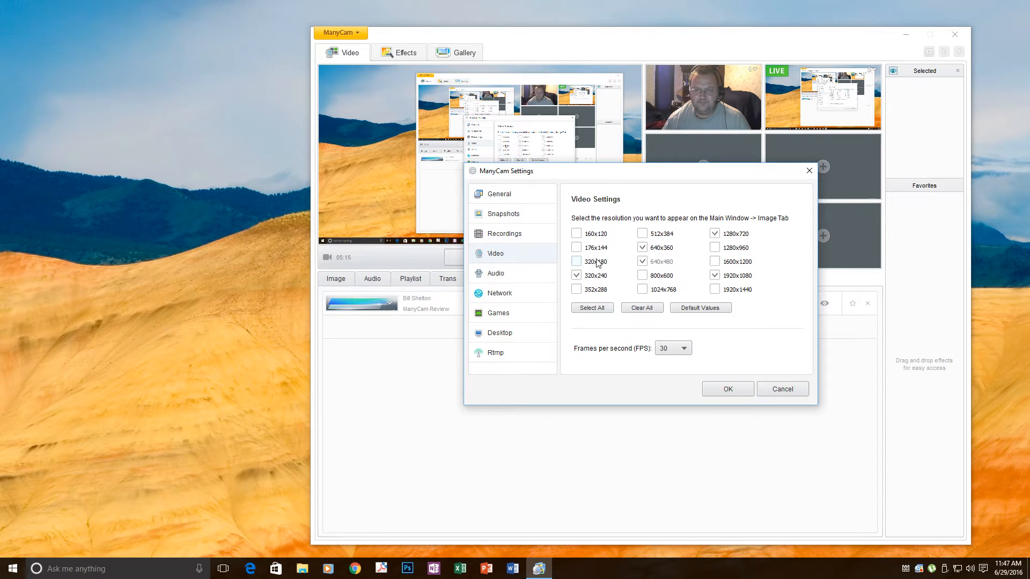
left_click(684, 350)
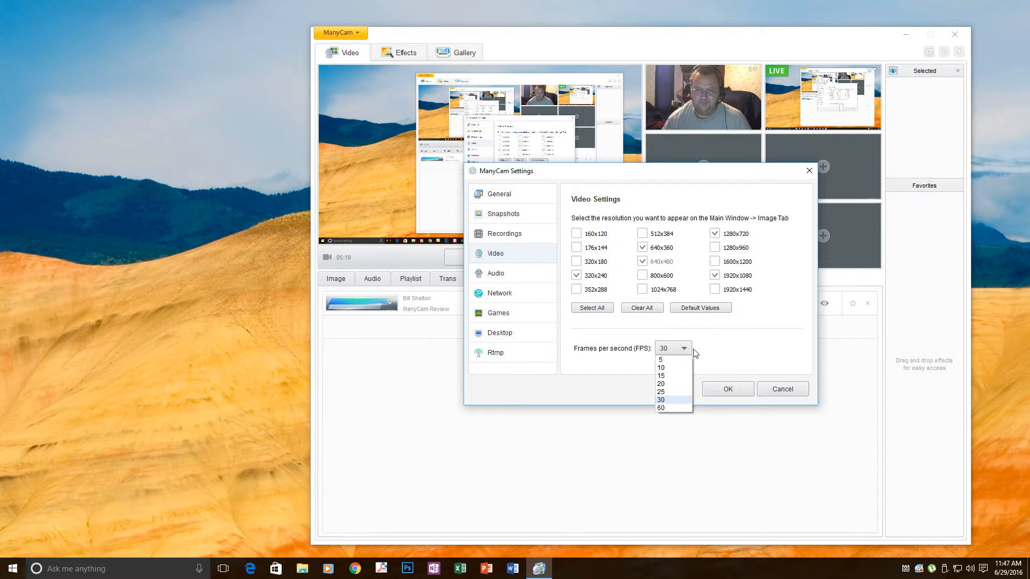
left_click(708, 352)
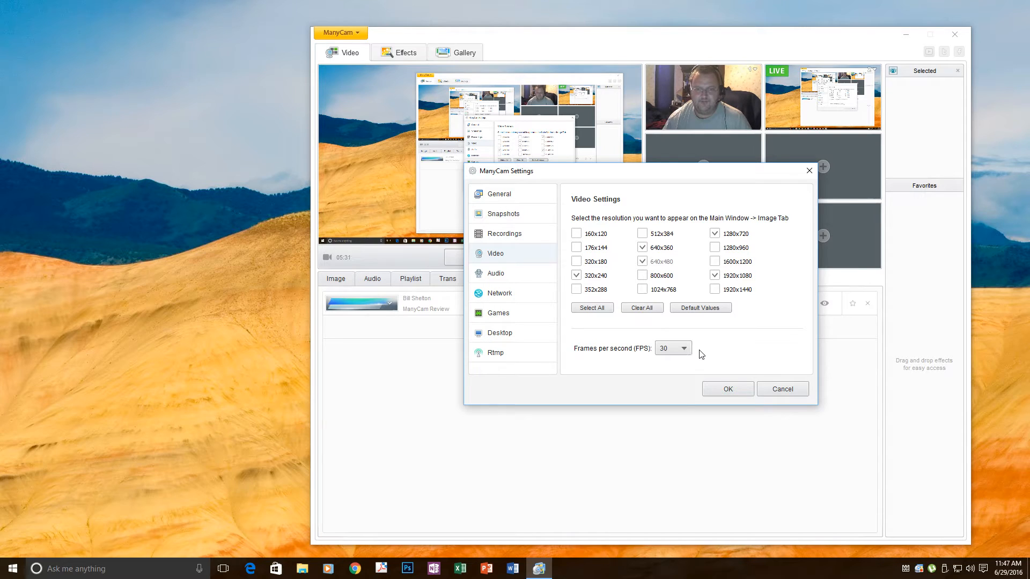
- Examine the available audio playback devices, along with the network proxy and game settings
left_click(498, 275)
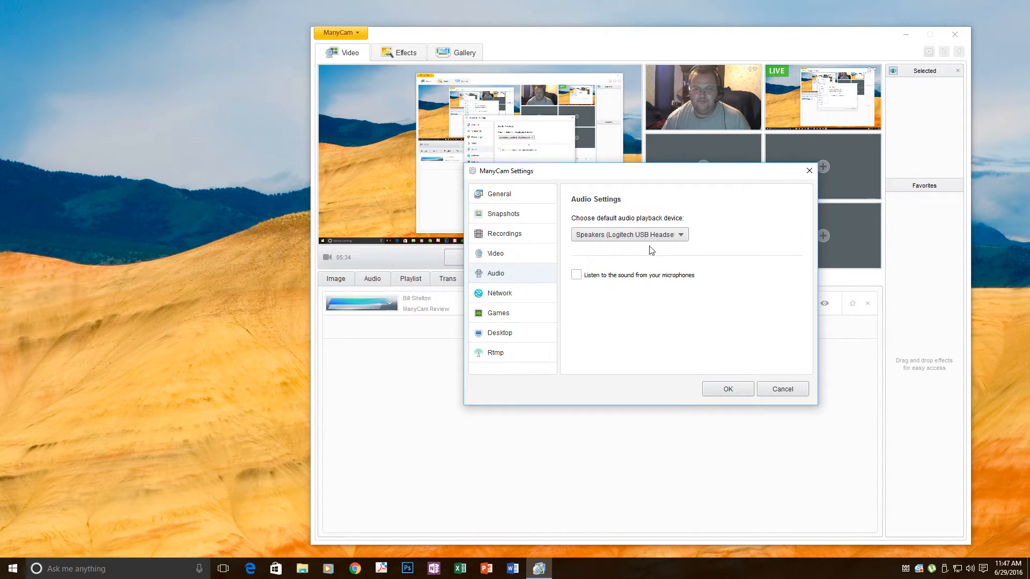
left_click(680, 237)
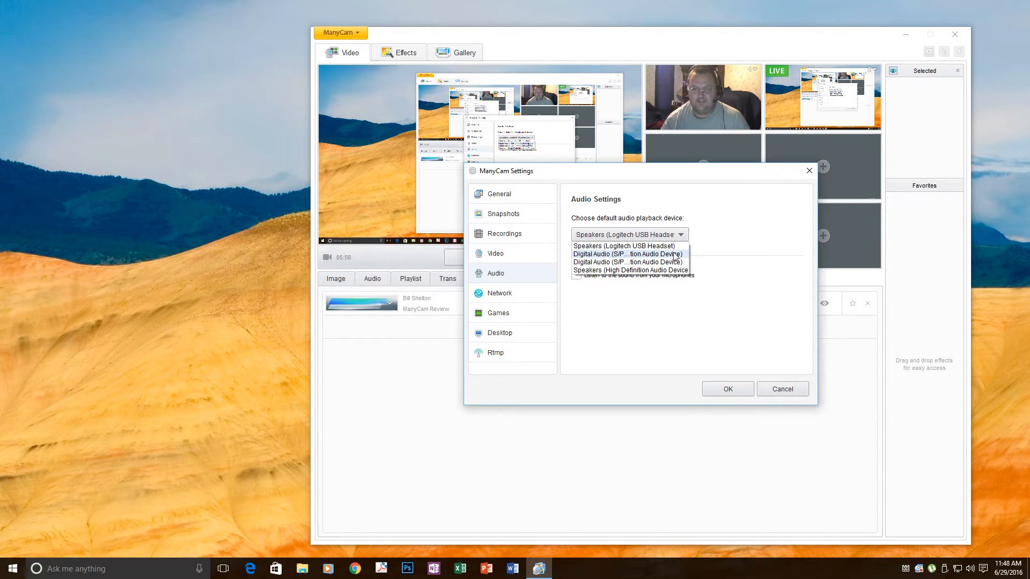
left_click(718, 245)
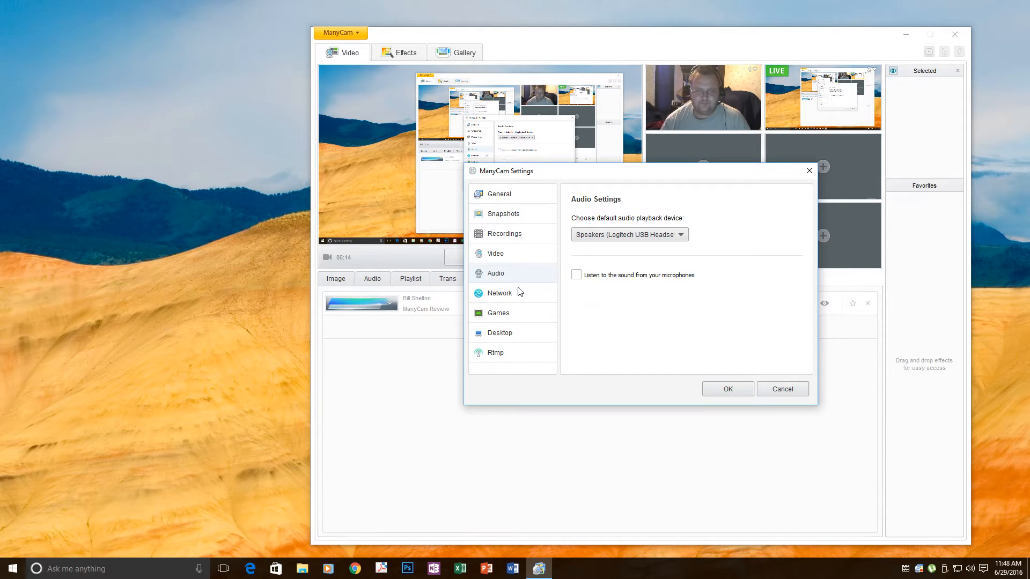
left_click(501, 293)
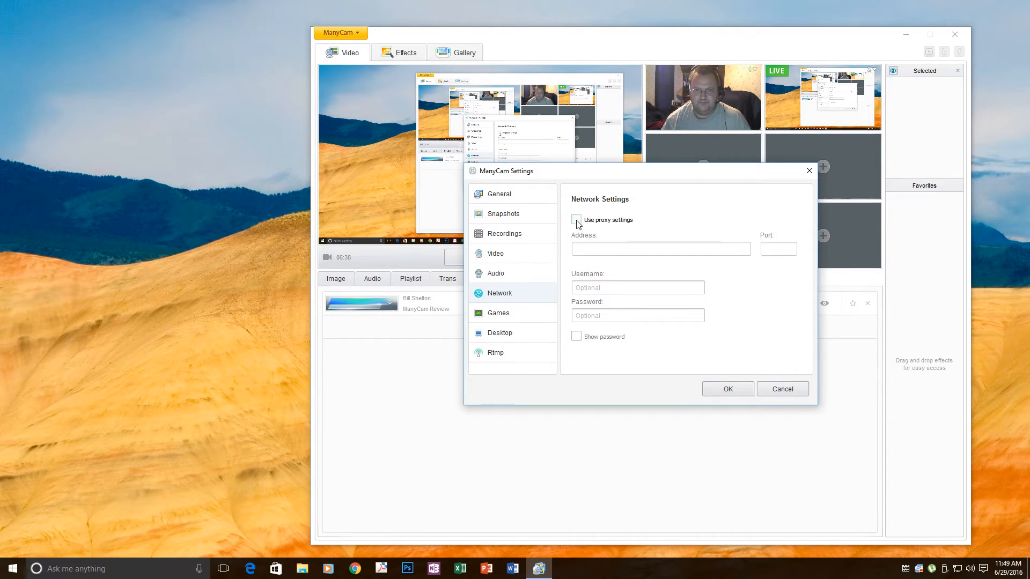
left_click(503, 316)
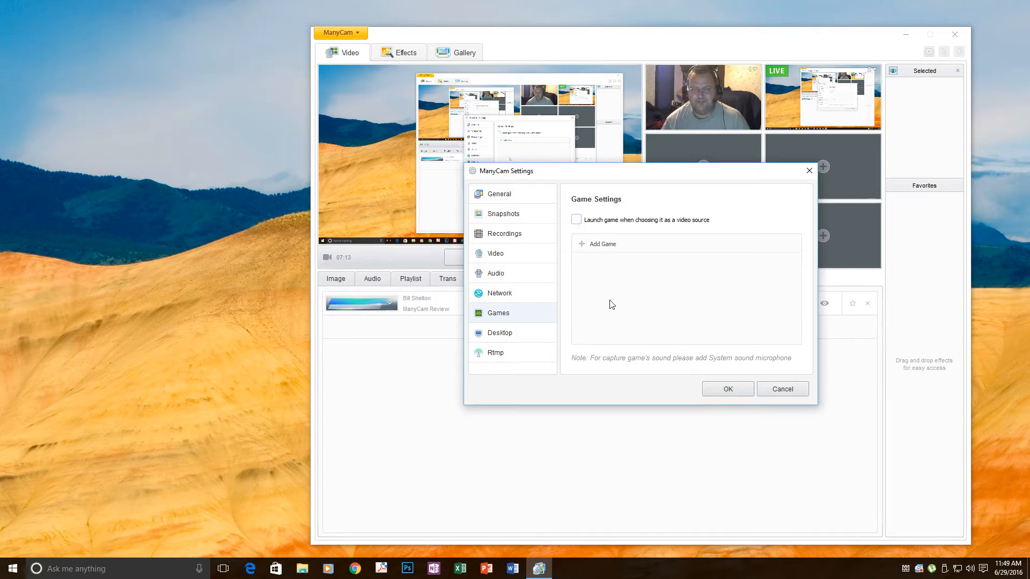
- Enable "Stick rect to mouse cursor" in the Desktop settings and save the settings after checking the Rtmp options
left_click(502, 334)
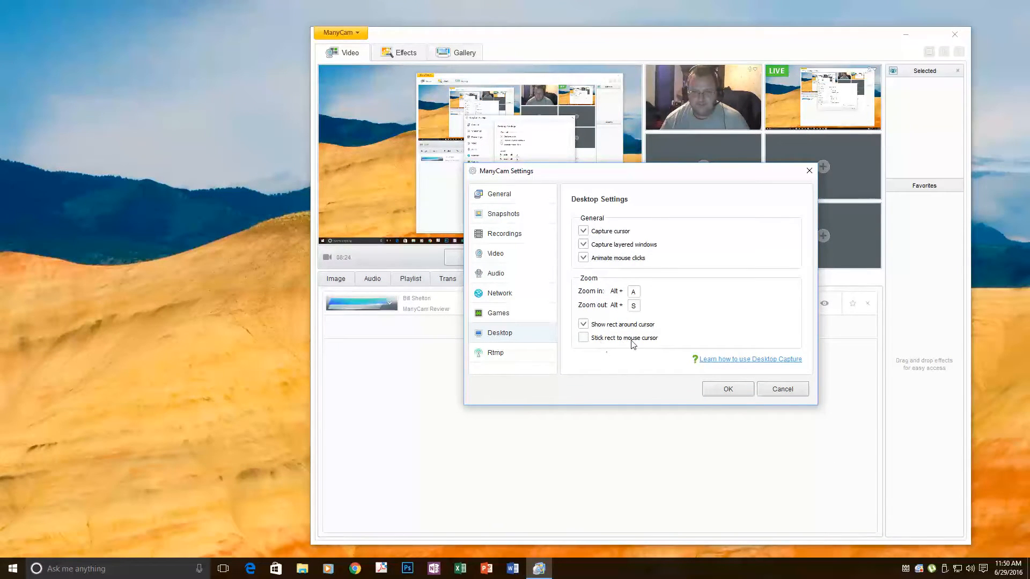
left_click(584, 338)
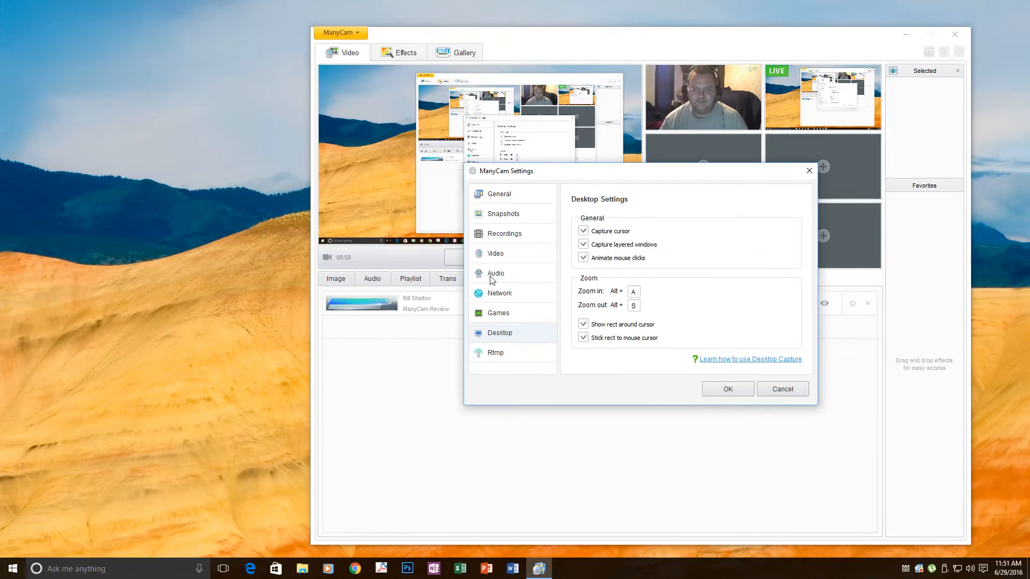
left_click(495, 354)
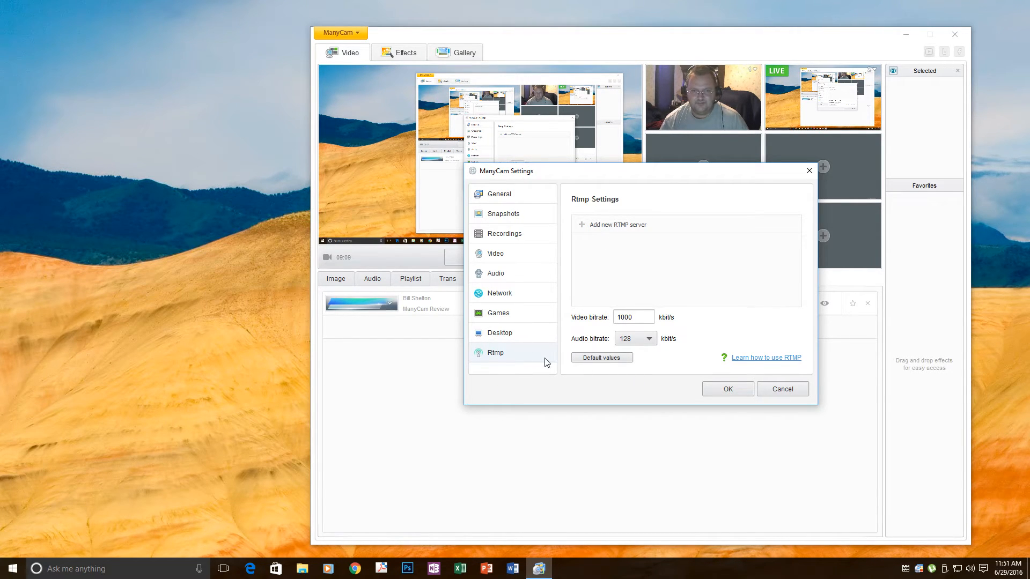
left_click(728, 390)
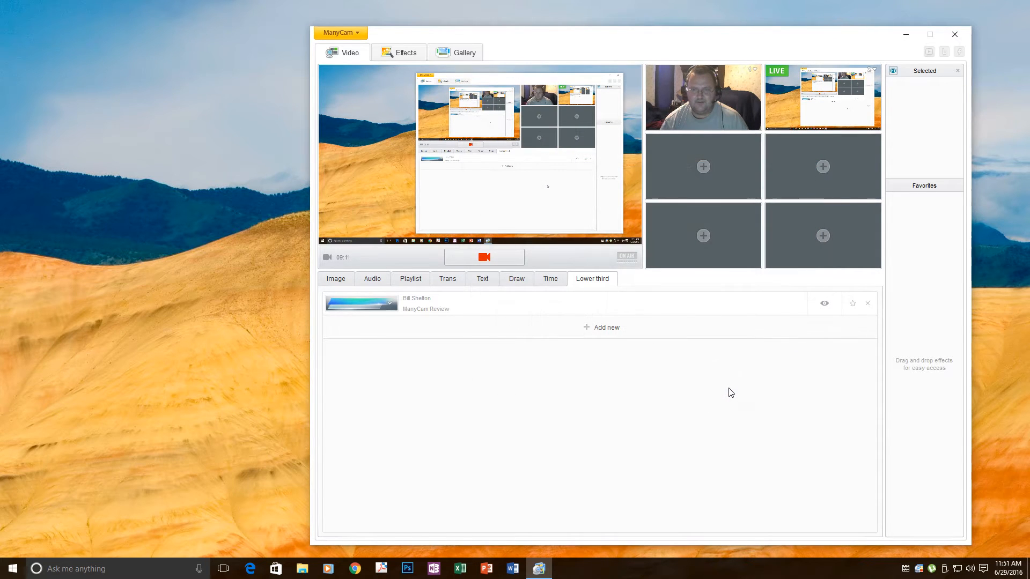
- Examine the image controls and the resolutions offered for the live video
left_click(336, 280)
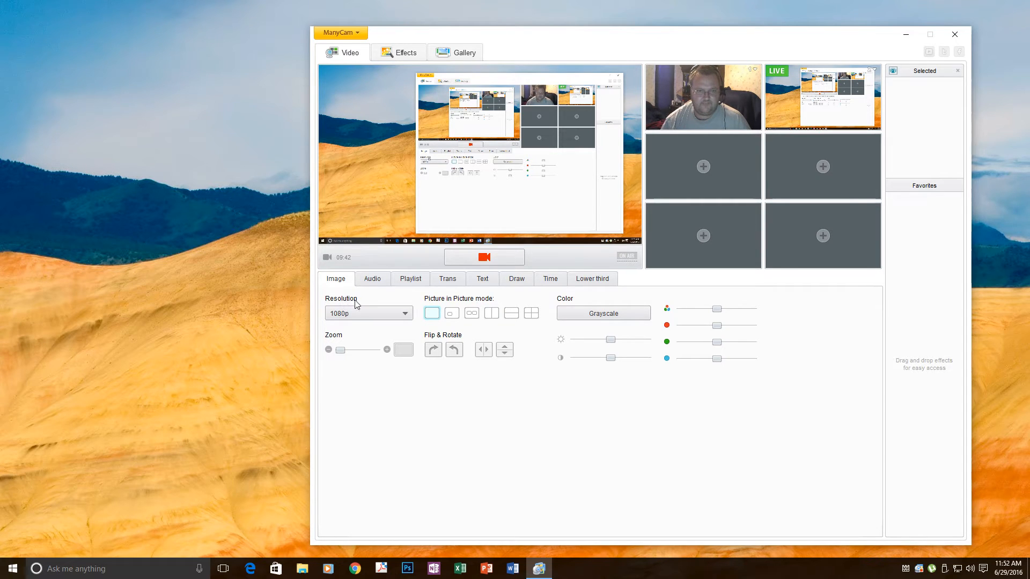
left_click(407, 317)
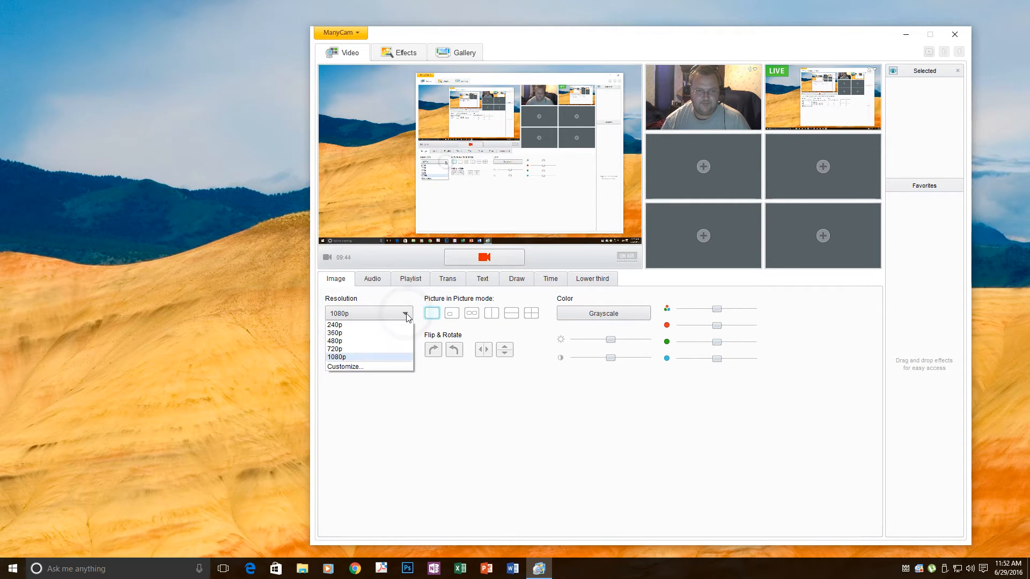
left_click(407, 305)
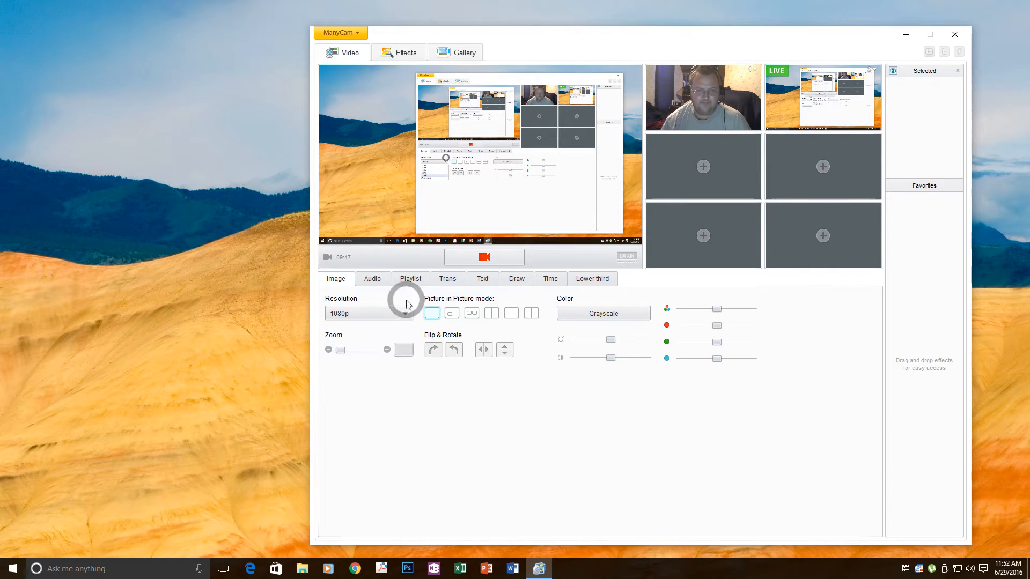
- Add a single picture-in-picture inset showing the Logitech HD Webcam C270, move it up over the desktop video and enlarge it
left_click(451, 314)
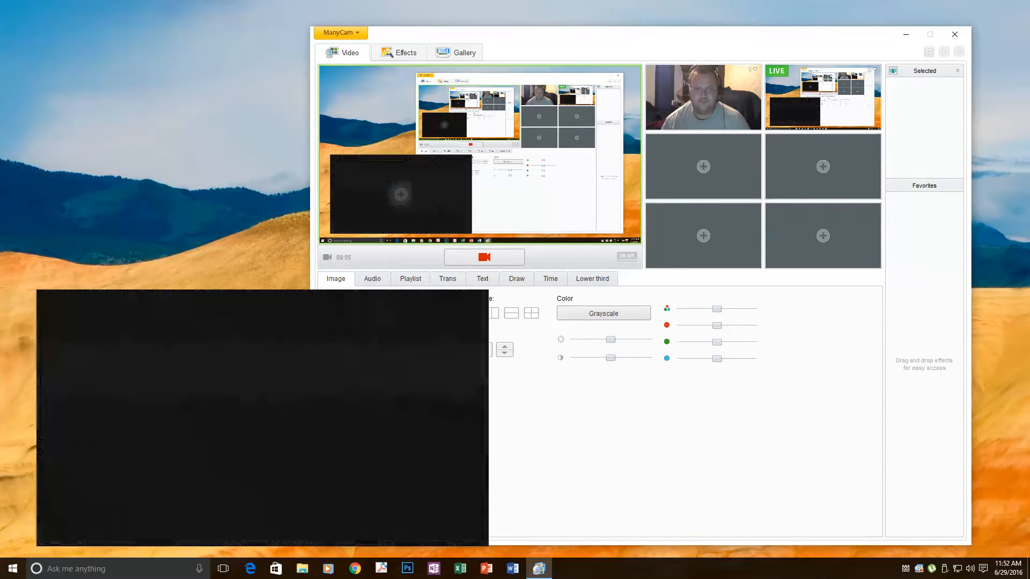
left_click(401, 196)
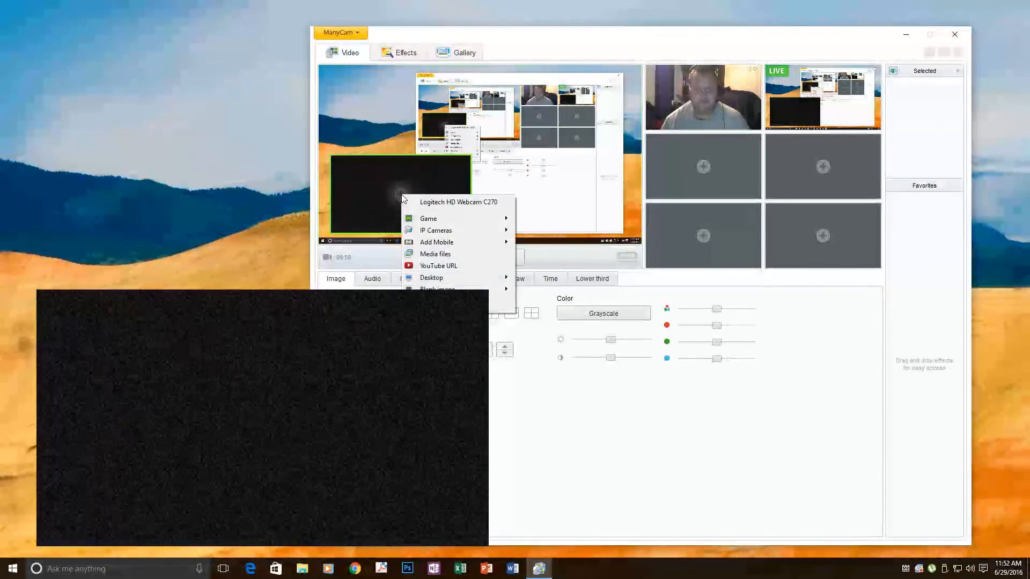
left_click(409, 203)
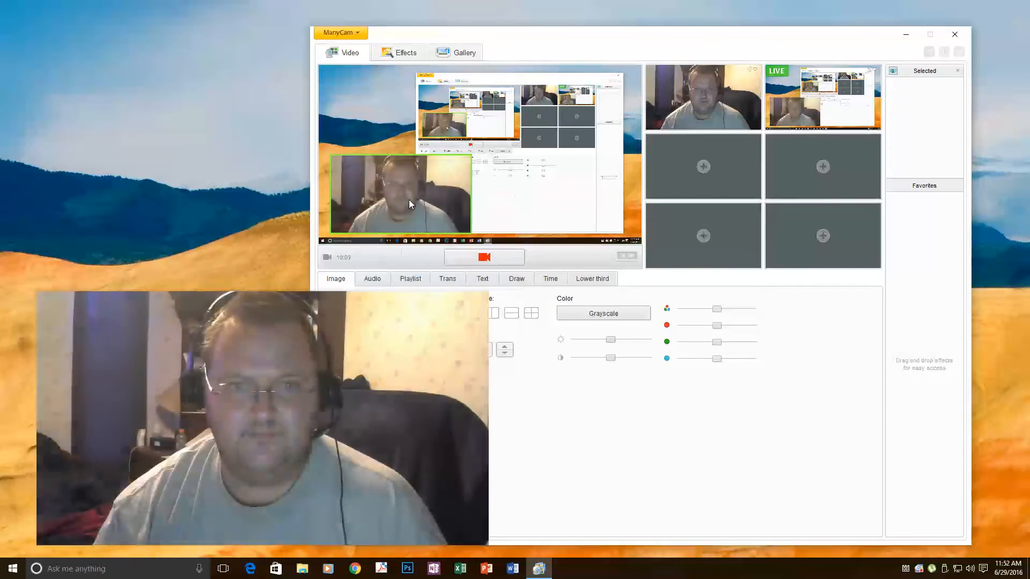
left_click_drag(411, 201, 415, 147)
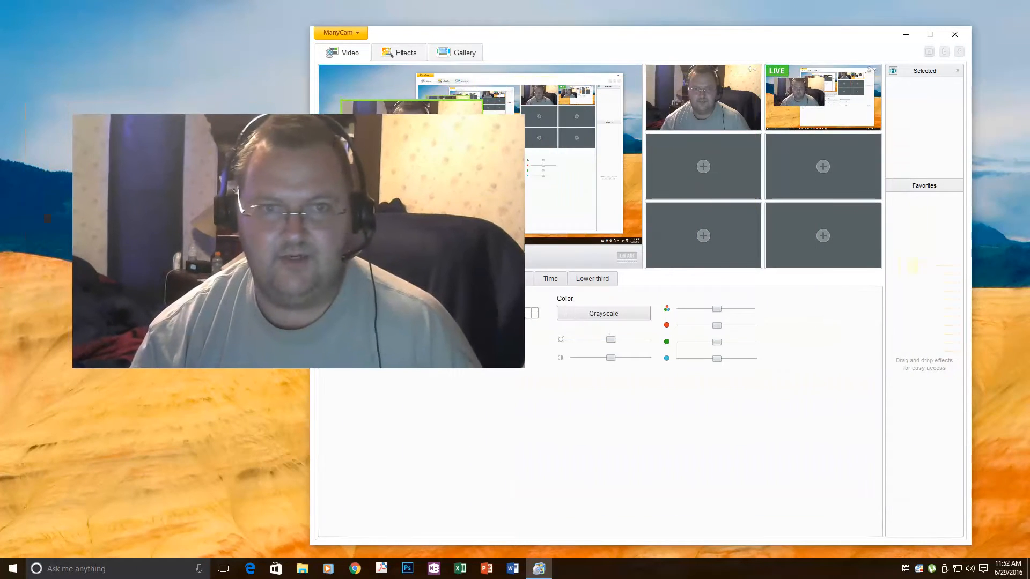
left_click_drag(482, 180, 497, 207)
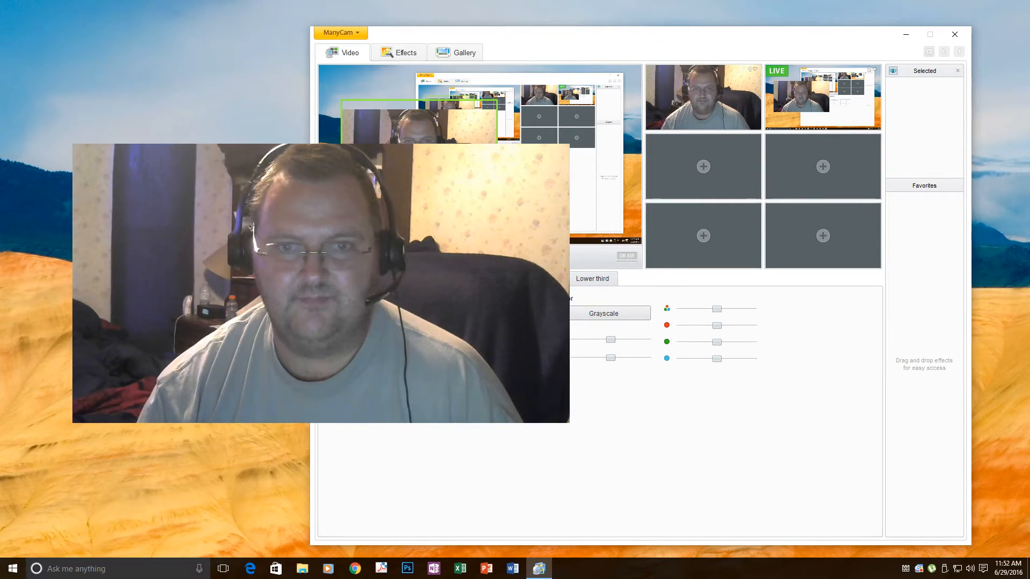
- Try the two-inset, side-by-side, stacked and four-way picture-in-picture layouts, and return to the single full-frame view
left_click(472, 313)
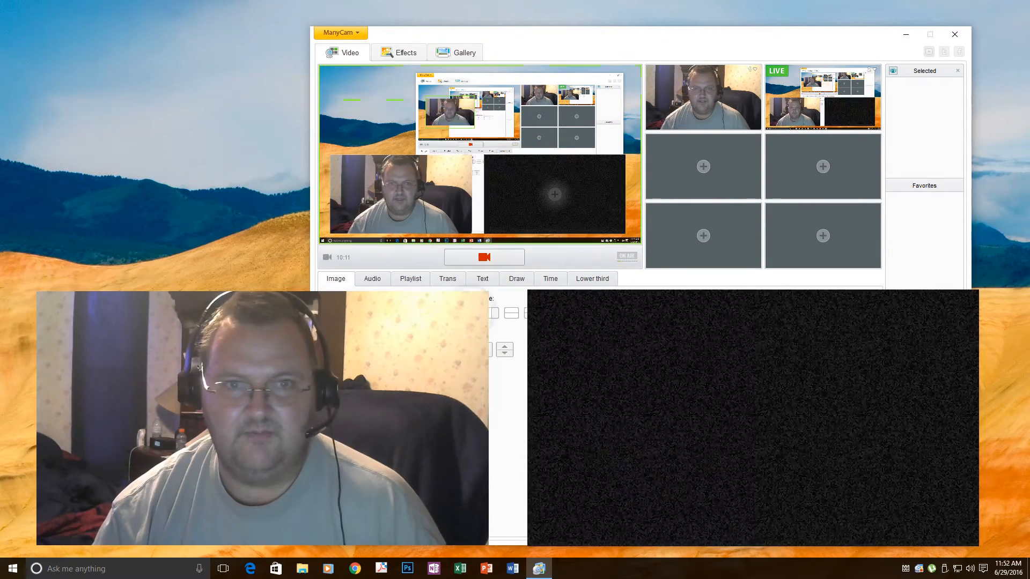
left_click(495, 314)
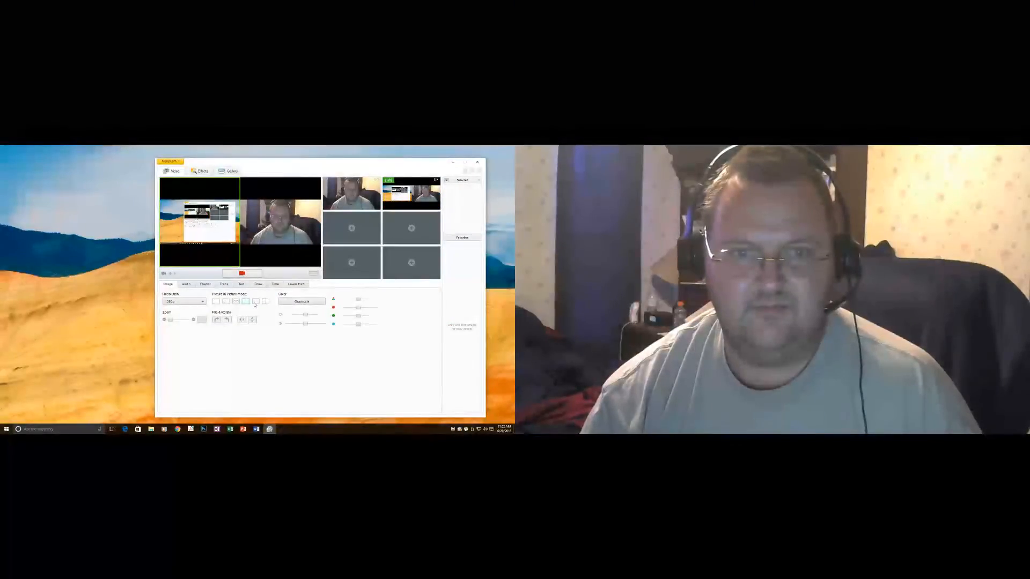
left_click(256, 302)
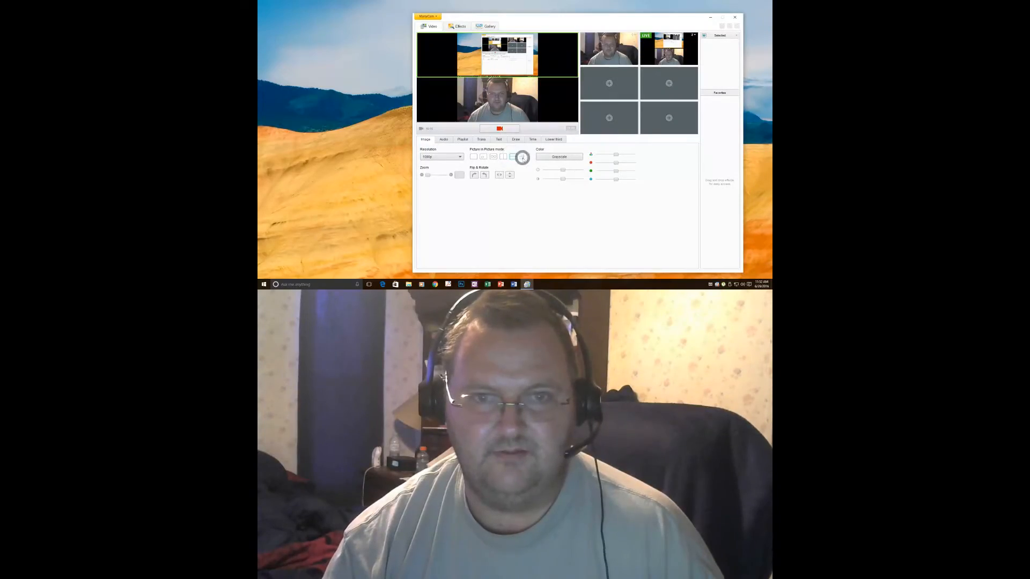
left_click(523, 157)
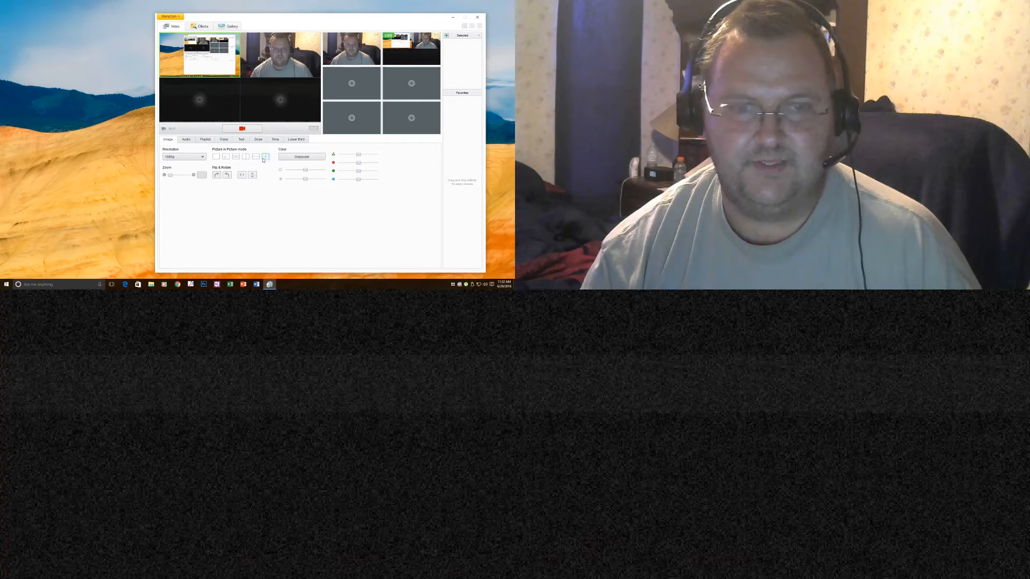
left_click(216, 157)
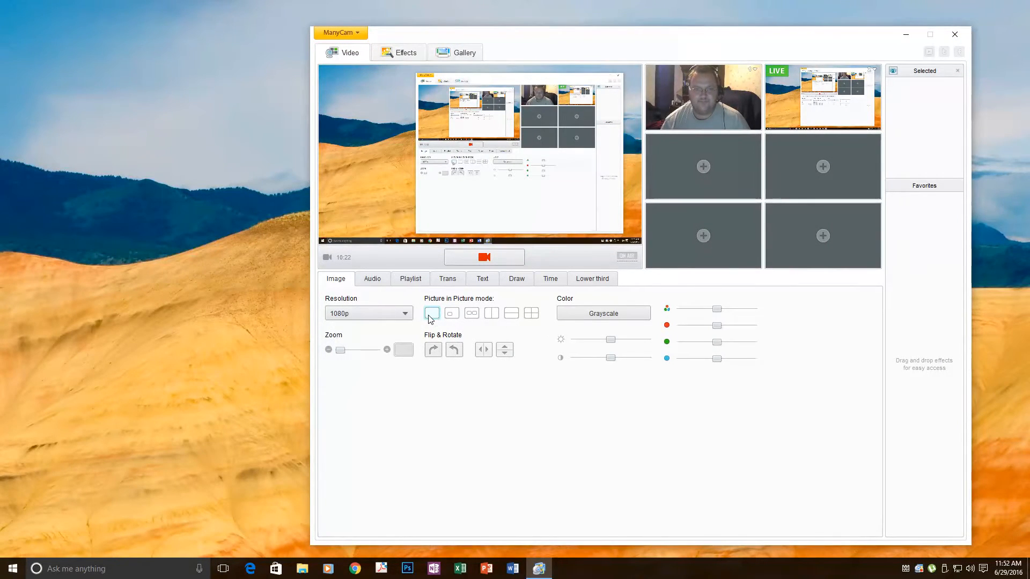
- Try zooming into the live desktop video and zoom back out fully
left_click_drag(340, 350, 349, 352)
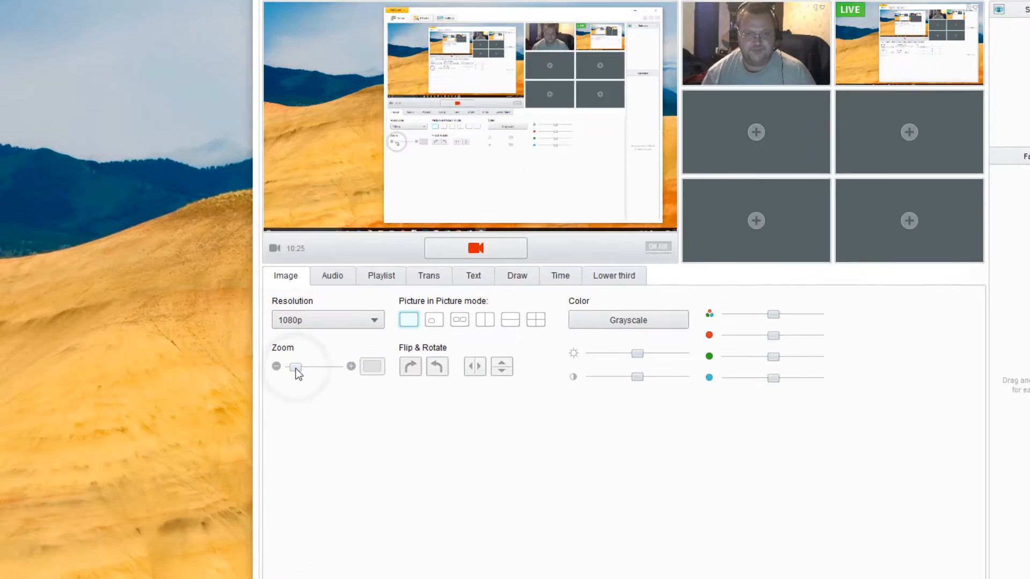
left_click_drag(204, 405, 225, 408)
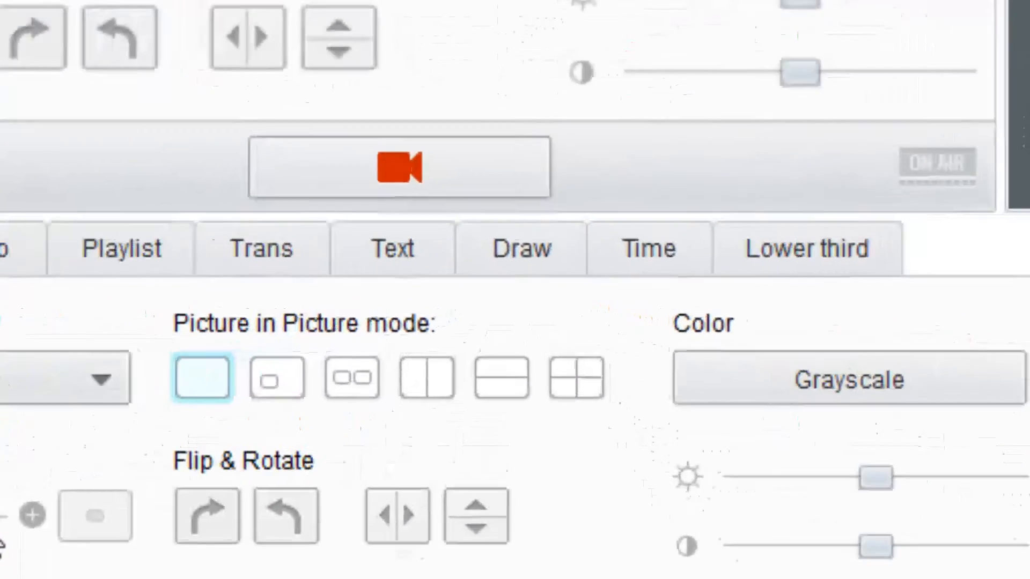
left_click_drag(11, 495, 333, 350)
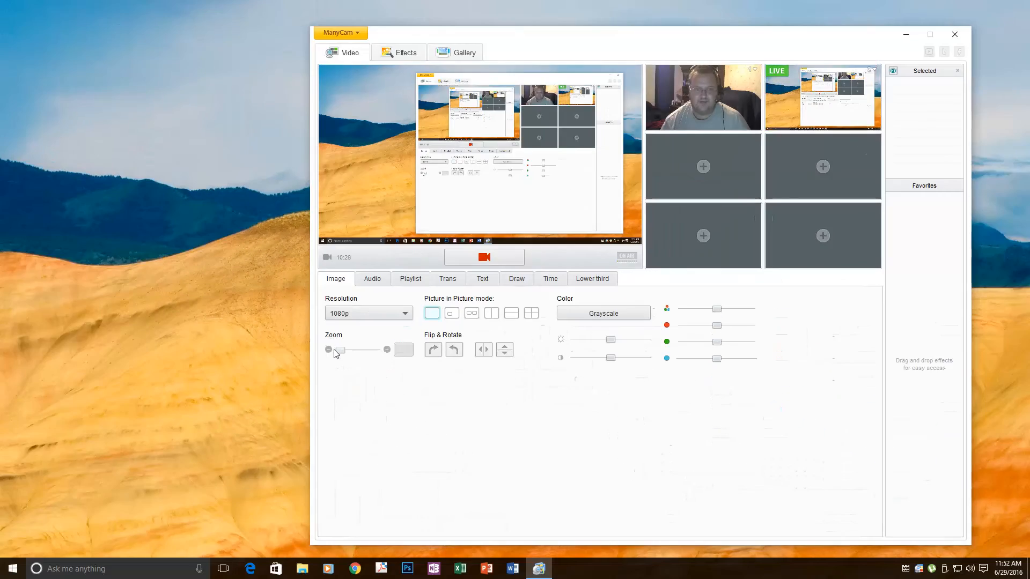
- Rotate the live video clockwise in quarter turns through a full circle
left_click(433, 352)
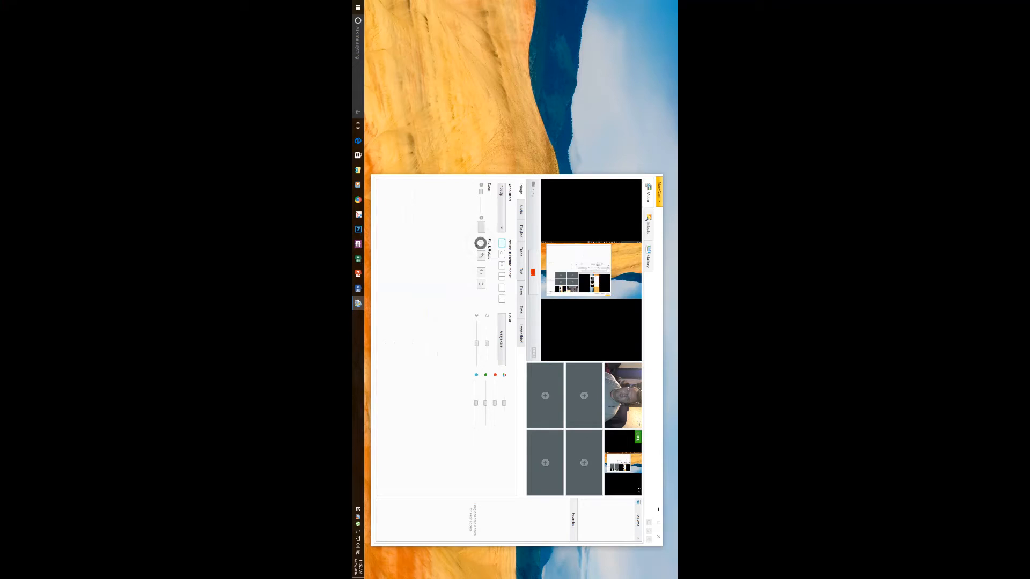
left_click(480, 243)
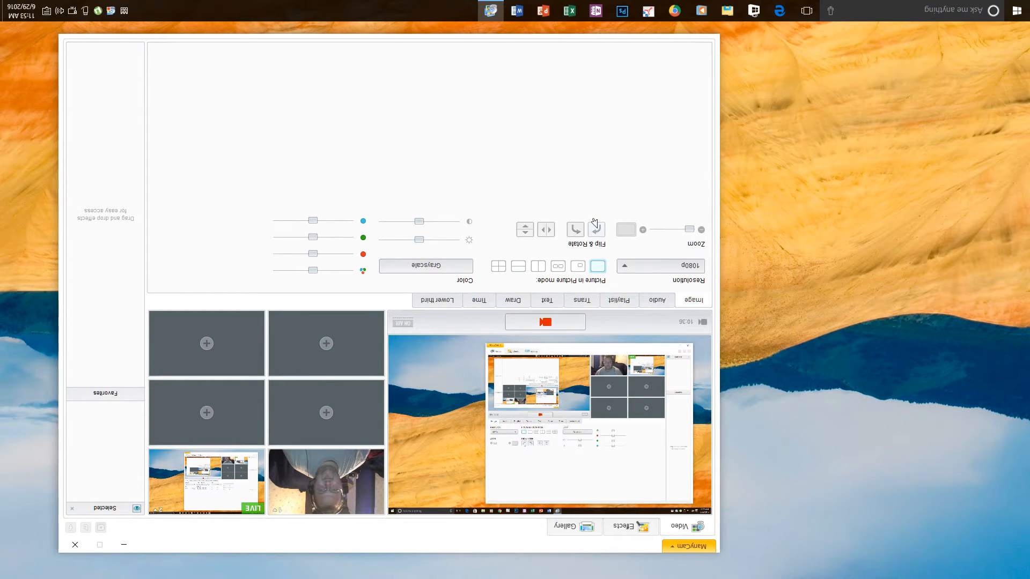
left_click(596, 228)
left_click(595, 227)
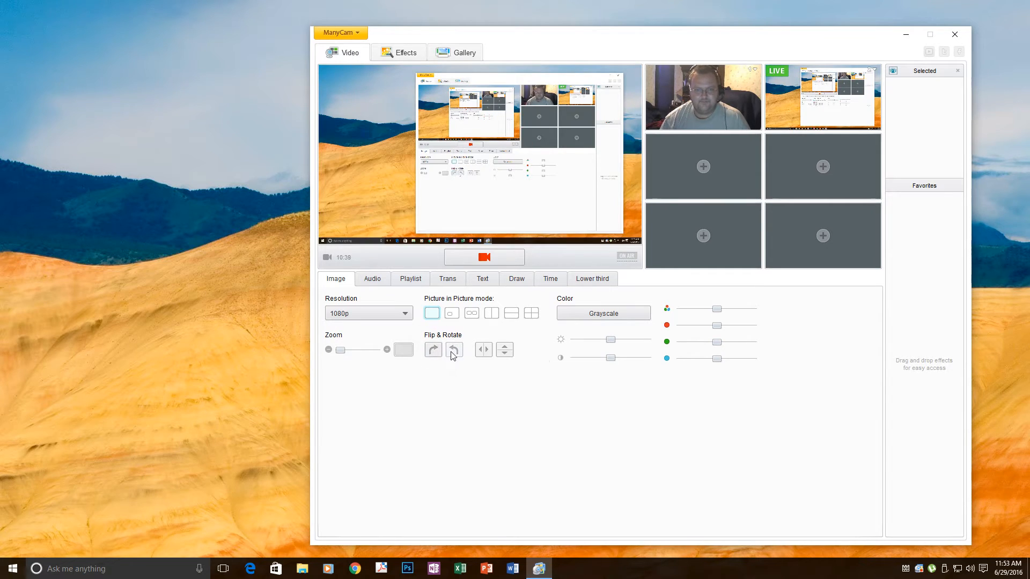
- Rotate the live video counterclockwise in quarter turns until it is upright again
left_click(452, 353)
left_click(452, 354)
left_click(452, 354)
left_click(453, 353)
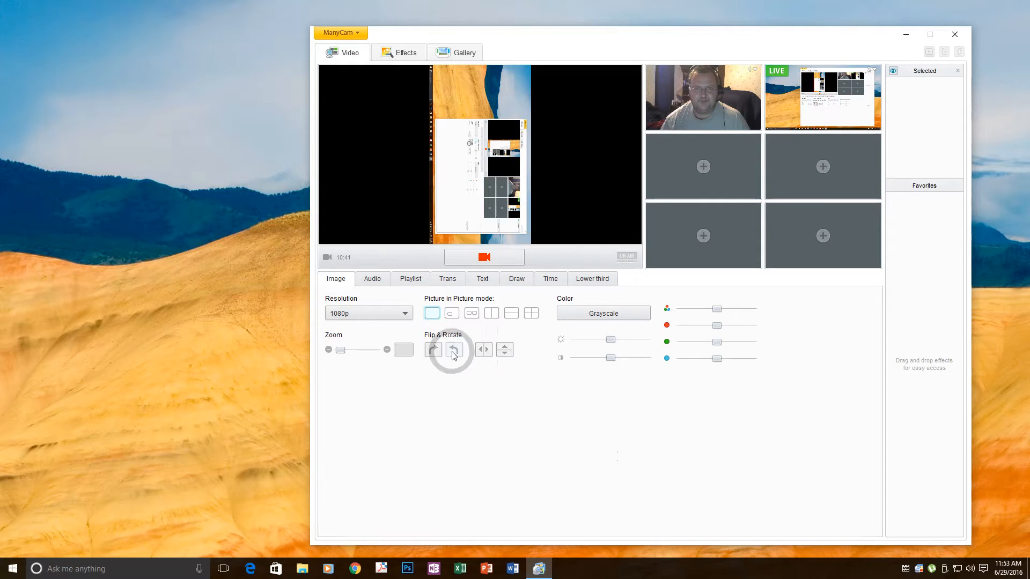
left_click(453, 350)
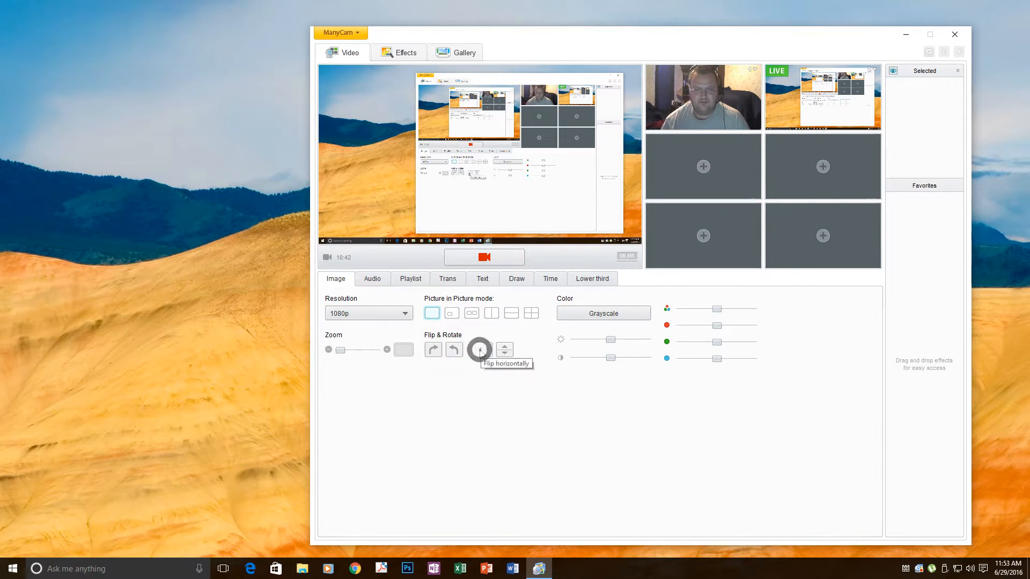
- Try flipping the live video horizontally, switching the mirroring on and off several times
left_click(482, 351)
left_click(540, 351)
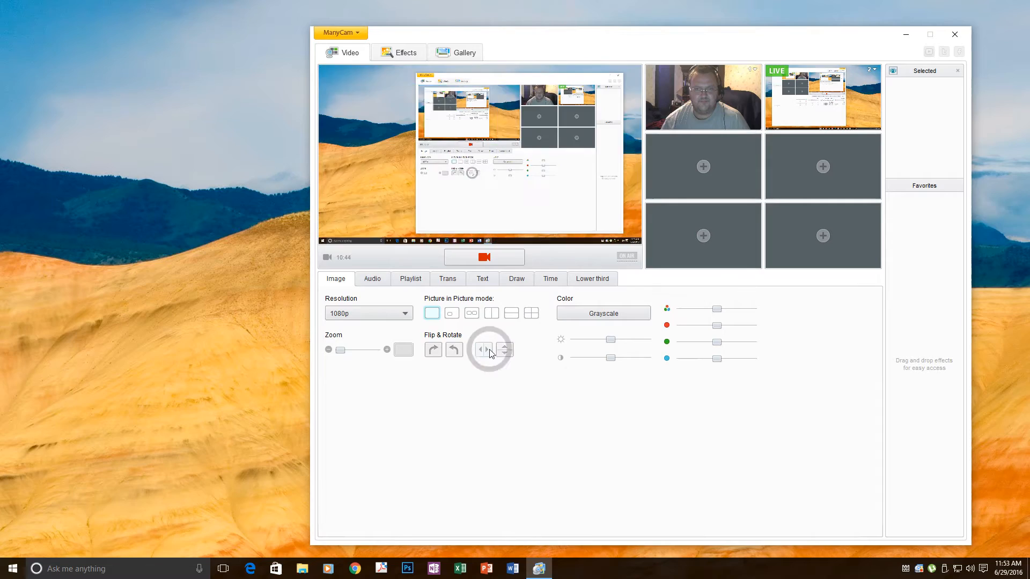
left_click(481, 350)
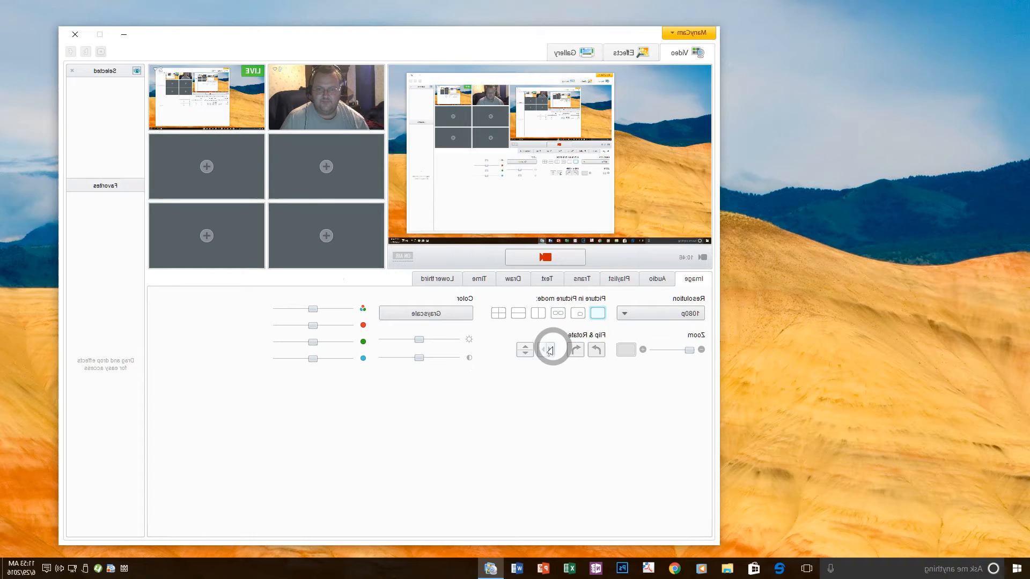
left_click(534, 351)
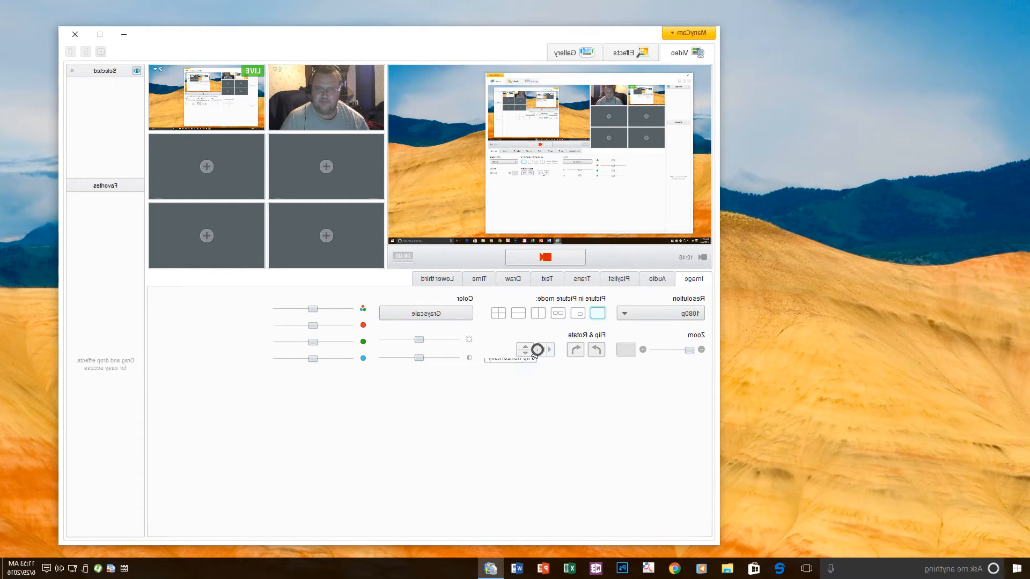
left_click(483, 351)
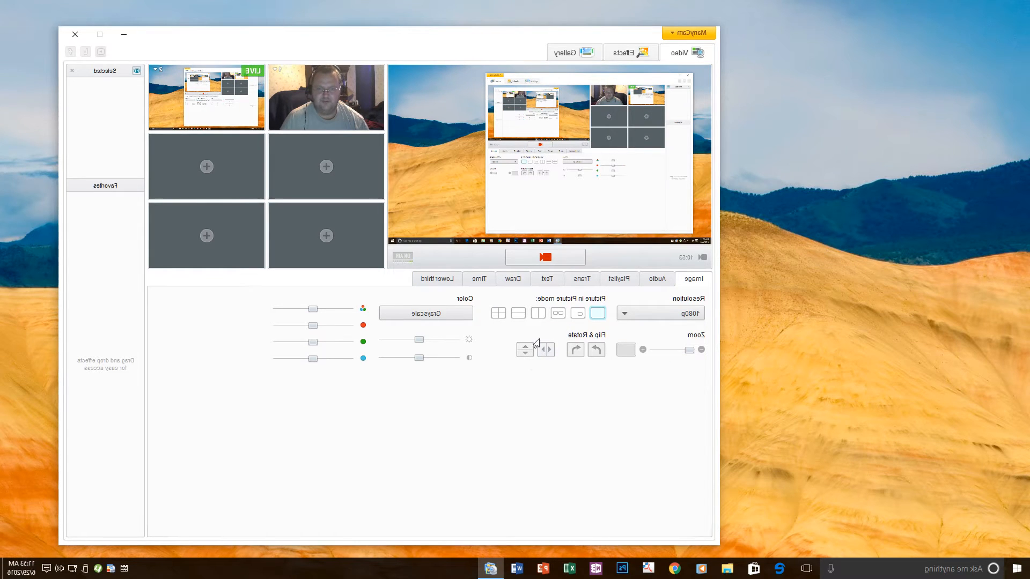
- Flip the mirrored video vertically and back, and toggle the horizontal flip until the original orientation is restored
left_click(525, 350)
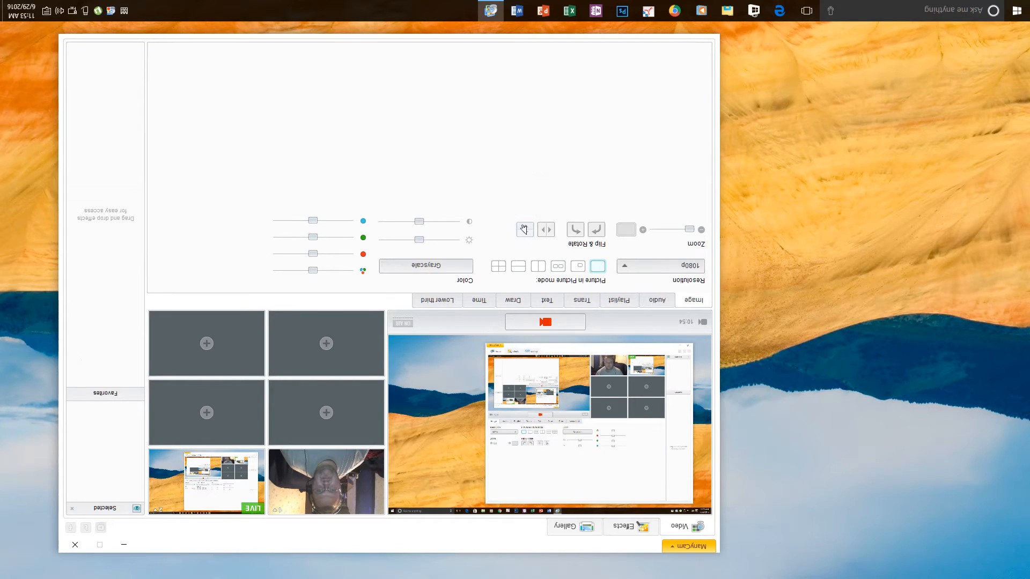
left_click(525, 229)
left_click(546, 230)
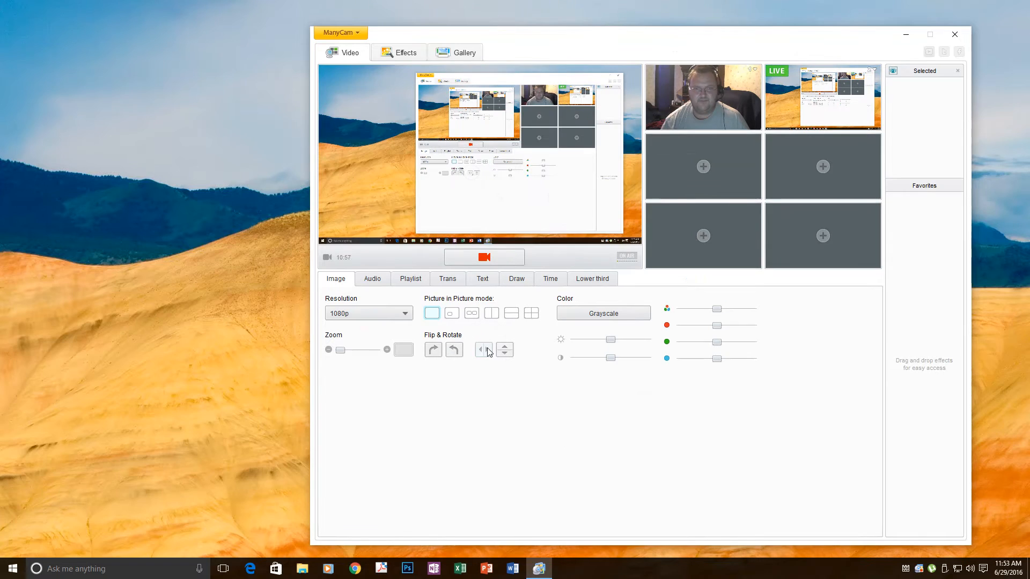
left_click(482, 352)
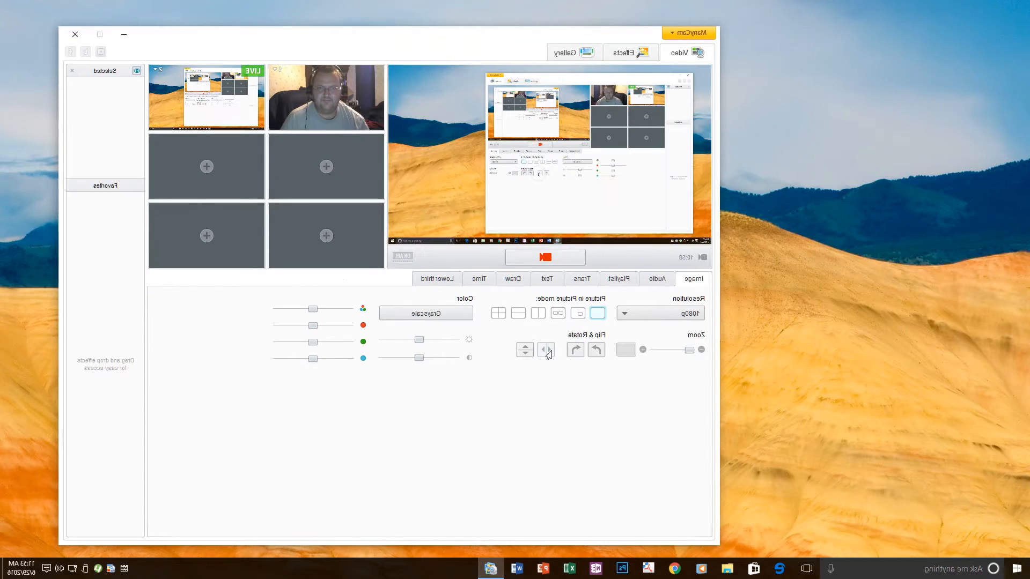
left_click(547, 352)
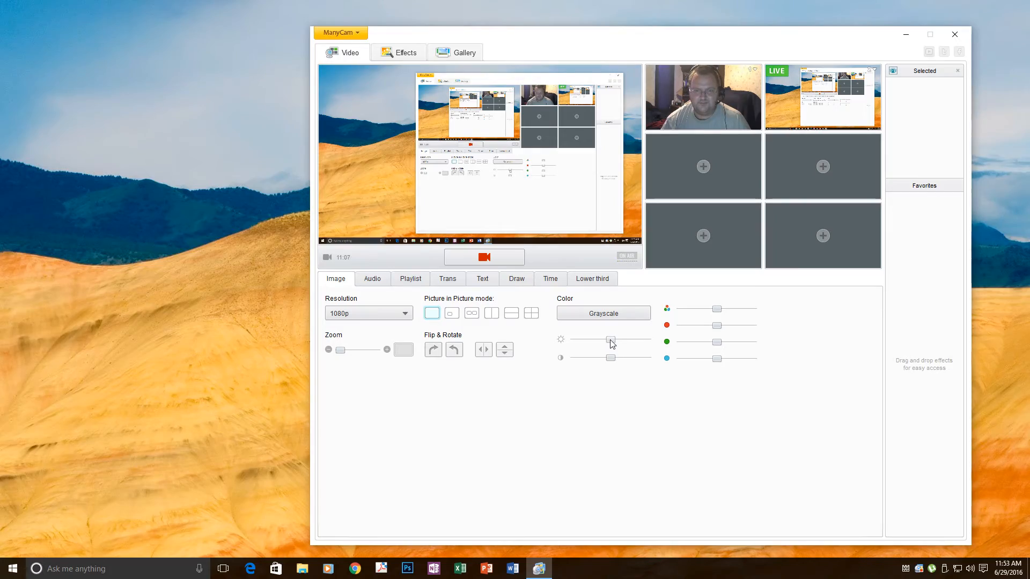
- Examine the brightness adjustment and the audio inputs, including the volume control of the Logitech USB Headset microphone
mouse_move(612, 341)
left_mouse_down()
mouse_move(632, 342)
mouse_move(594, 341)
mouse_move(611, 344)
left_mouse_up()
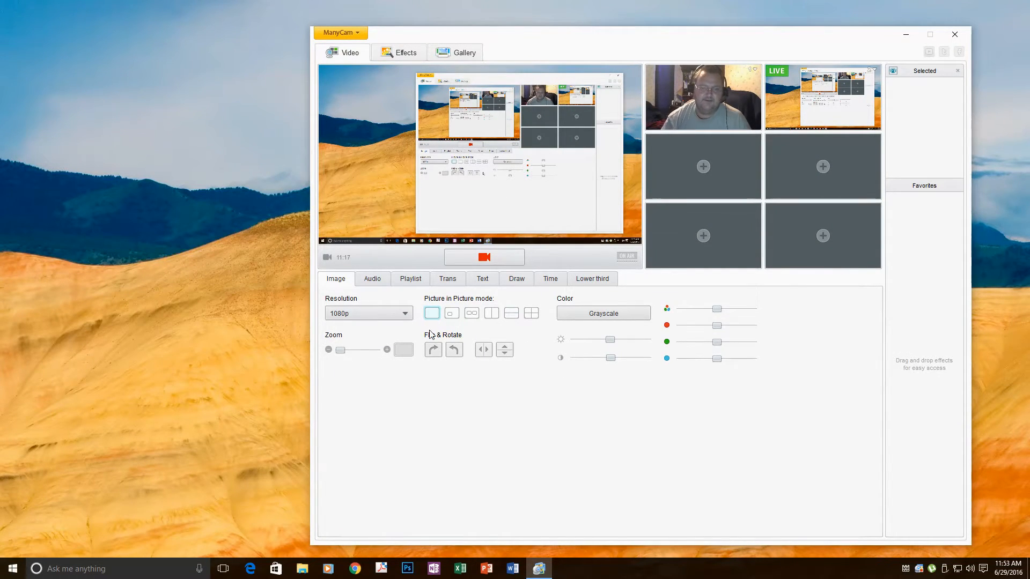
left_click(372, 281)
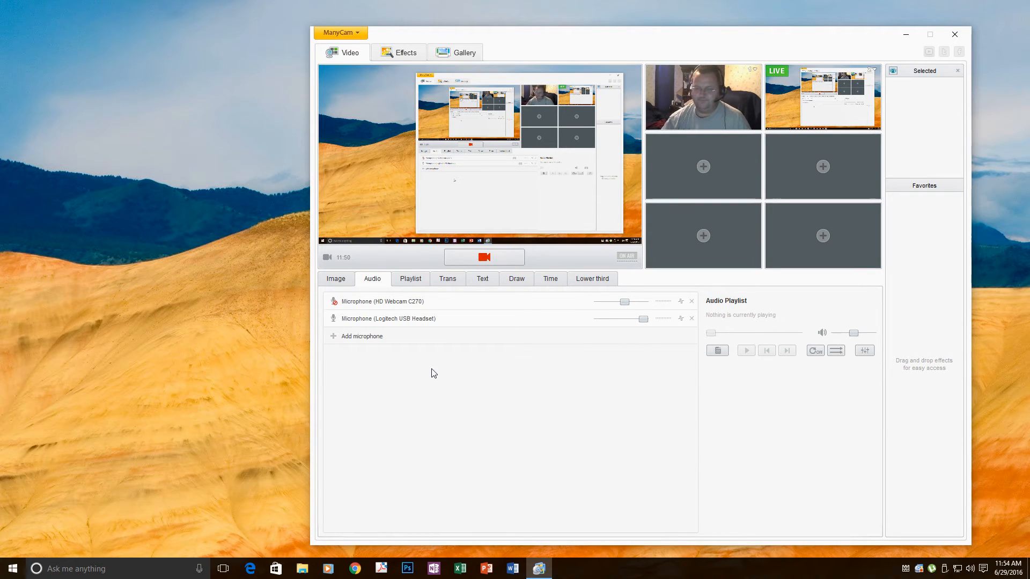
mouse_move(643, 321)
left_mouse_down()
mouse_move(603, 322)
mouse_move(642, 323)
left_mouse_up()
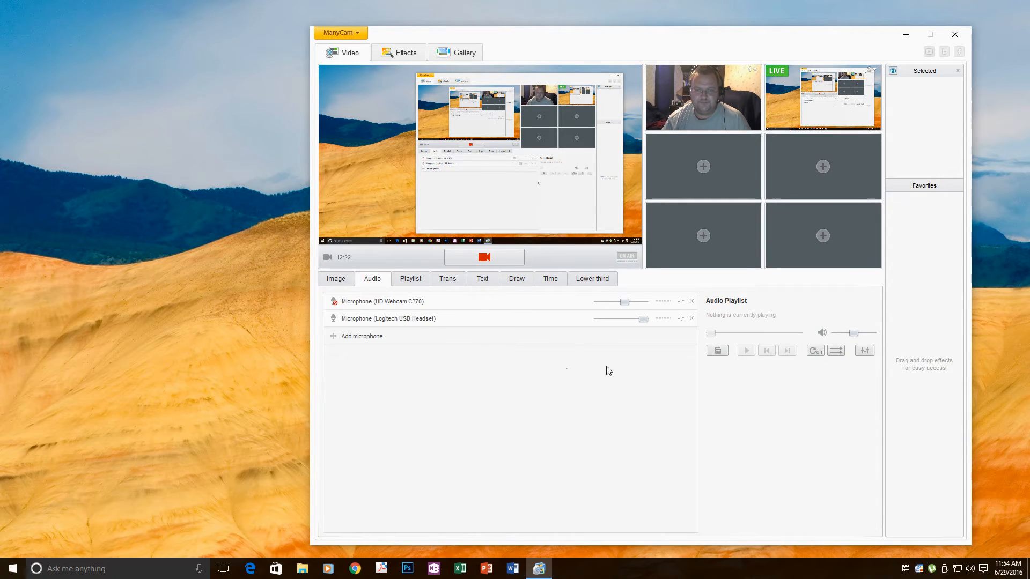
- Examine the video playlist and its Fullscreen desktop item
left_click(414, 284)
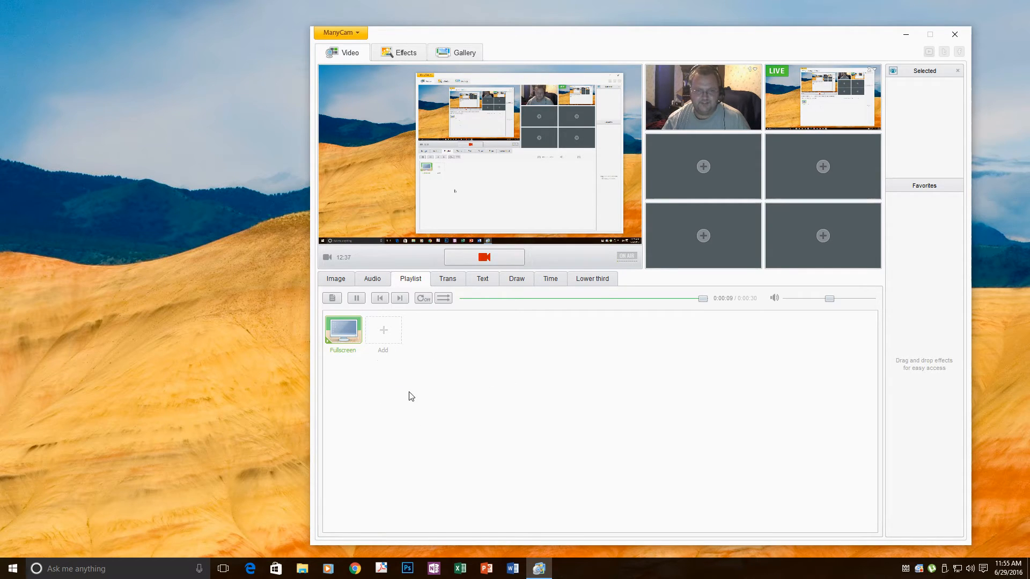
left_click(344, 333)
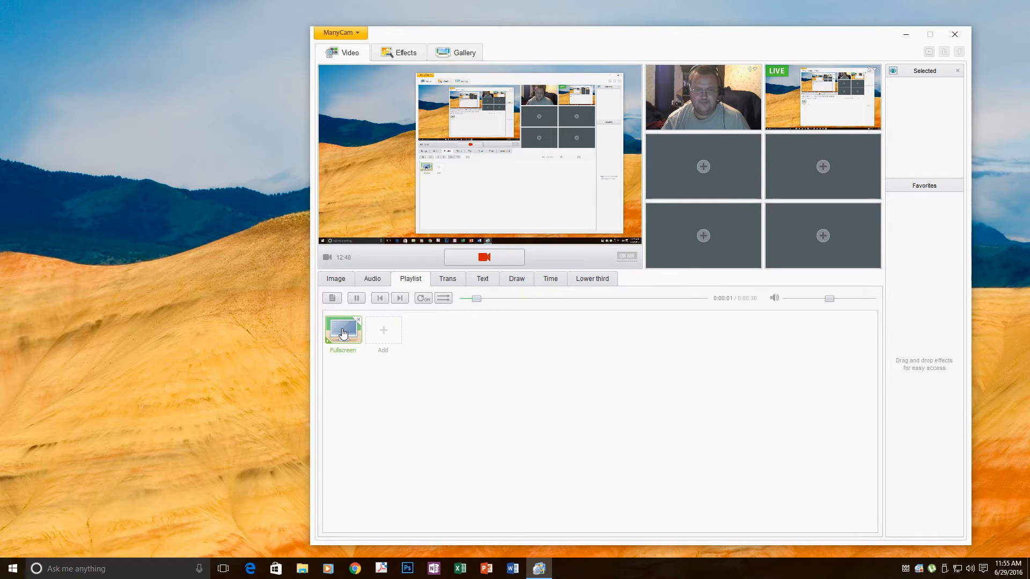
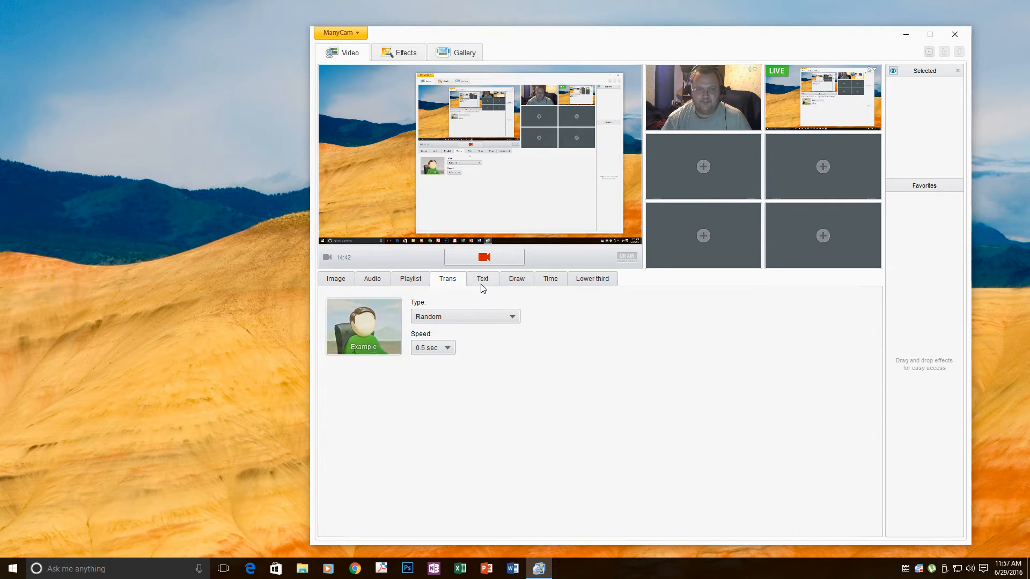
- Try showing the ManyCam logo over the live video from the text options and hide it again
left_click(483, 285)
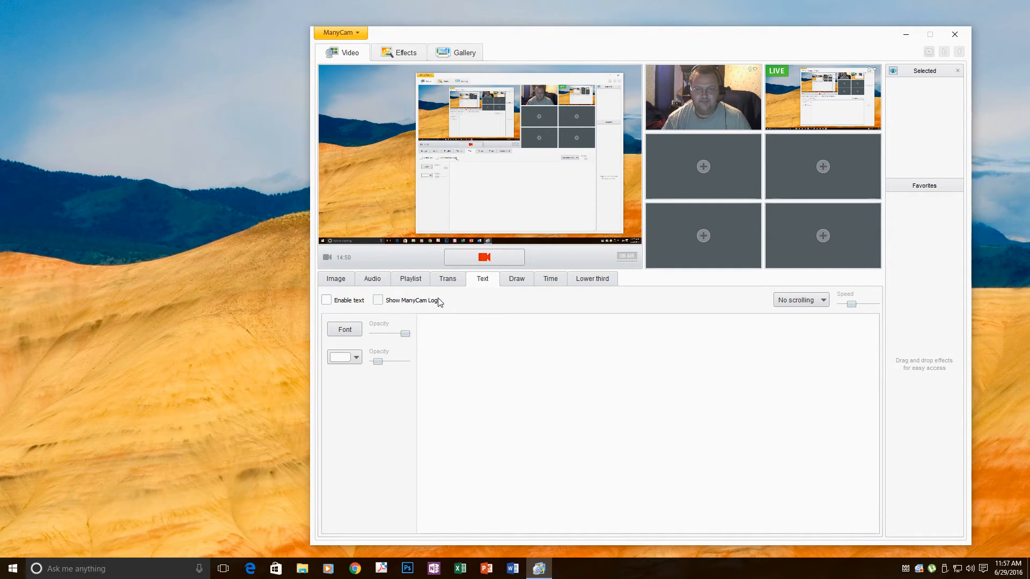
left_click(378, 301)
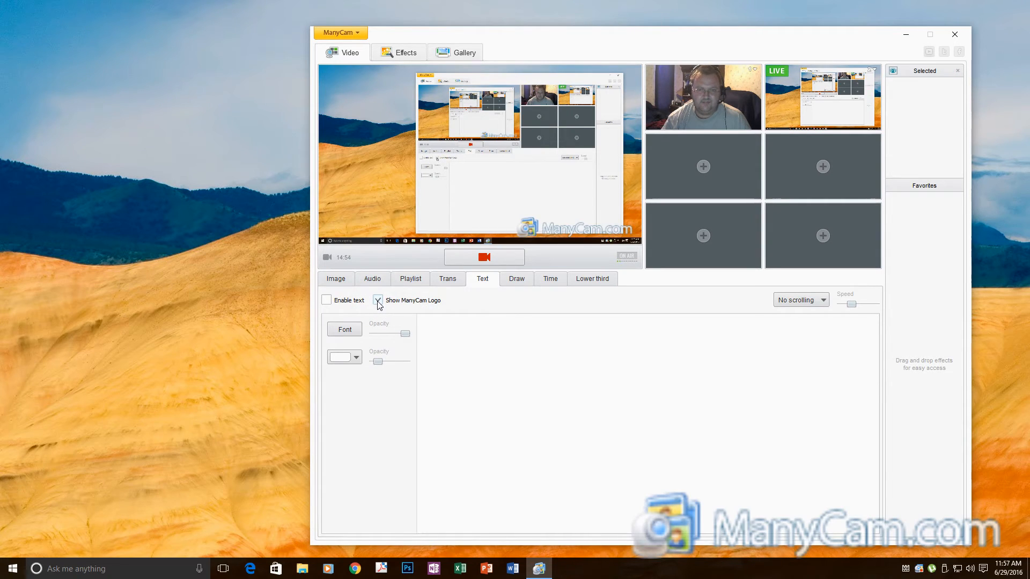
left_click(379, 301)
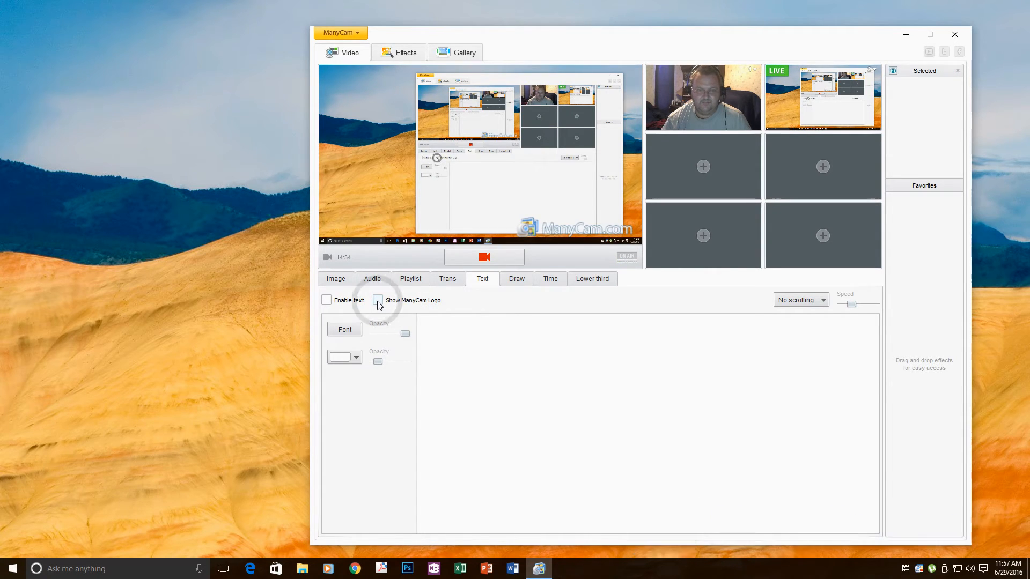
- Try enabling the text overlay on the live video and turn it off again
left_click(327, 301)
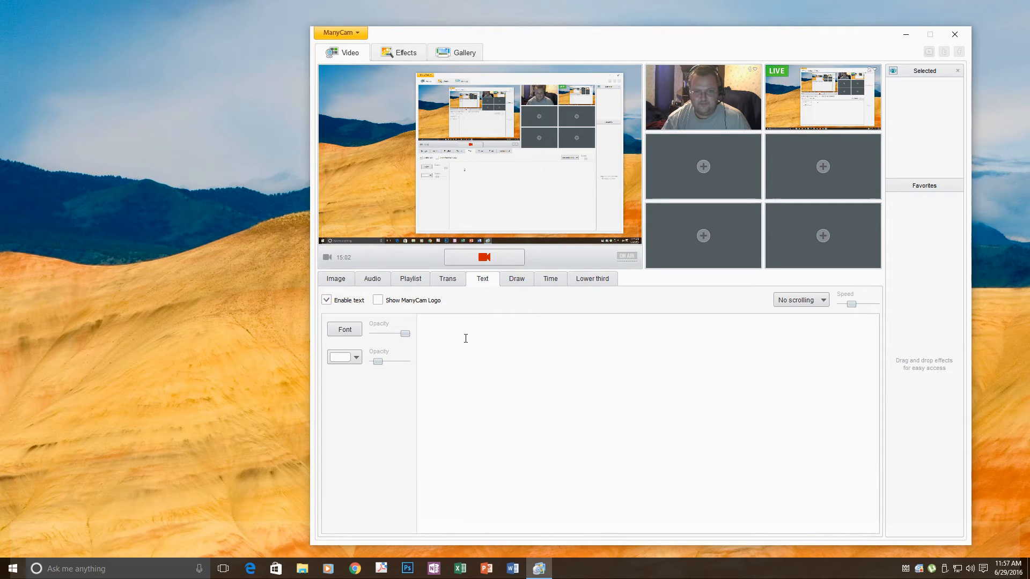
left_click(327, 301)
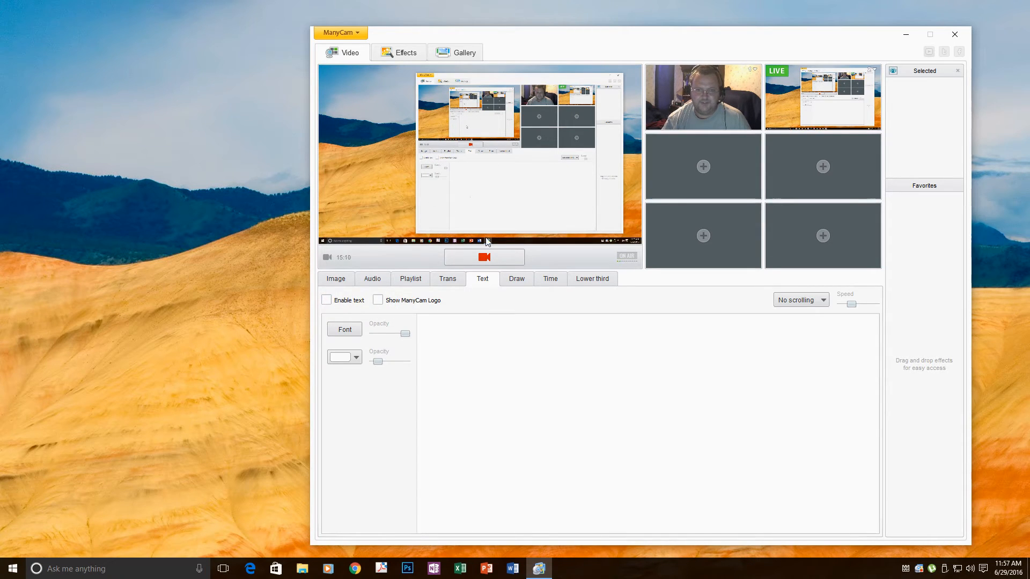
- Set the drawing tool to the brush in red with a slightly heavier weight
left_click(517, 280)
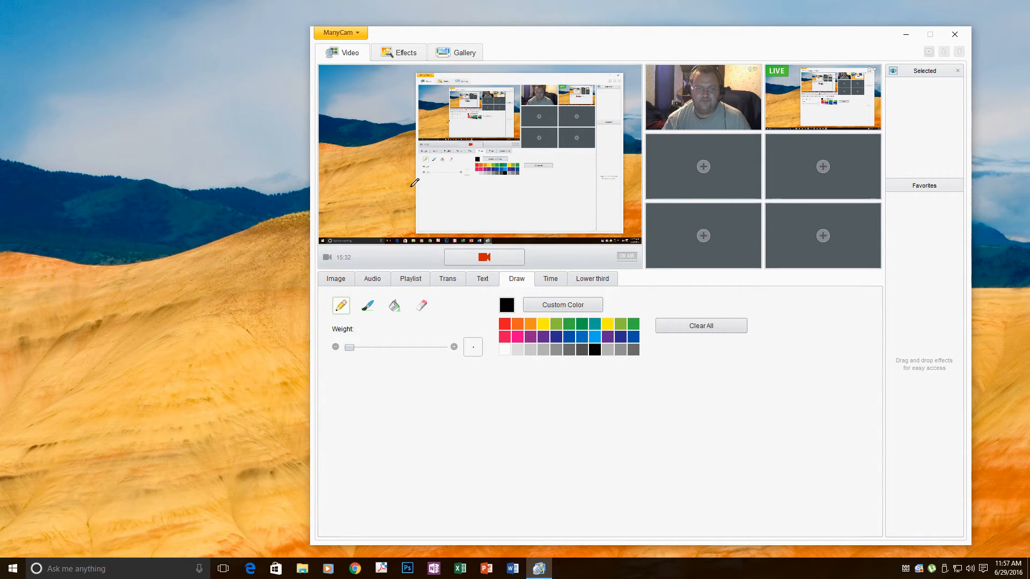
left_click(505, 326)
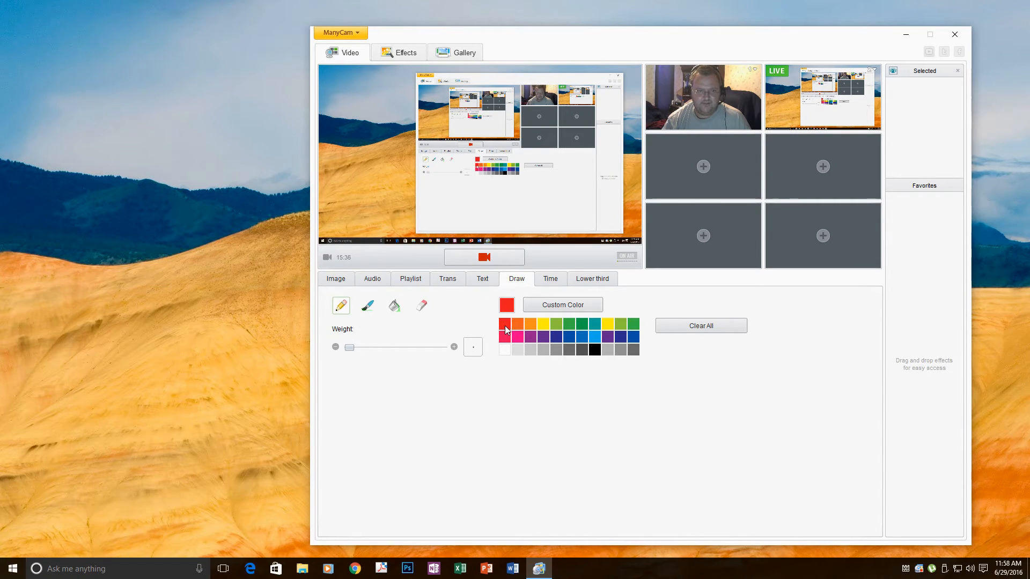
left_click(369, 305)
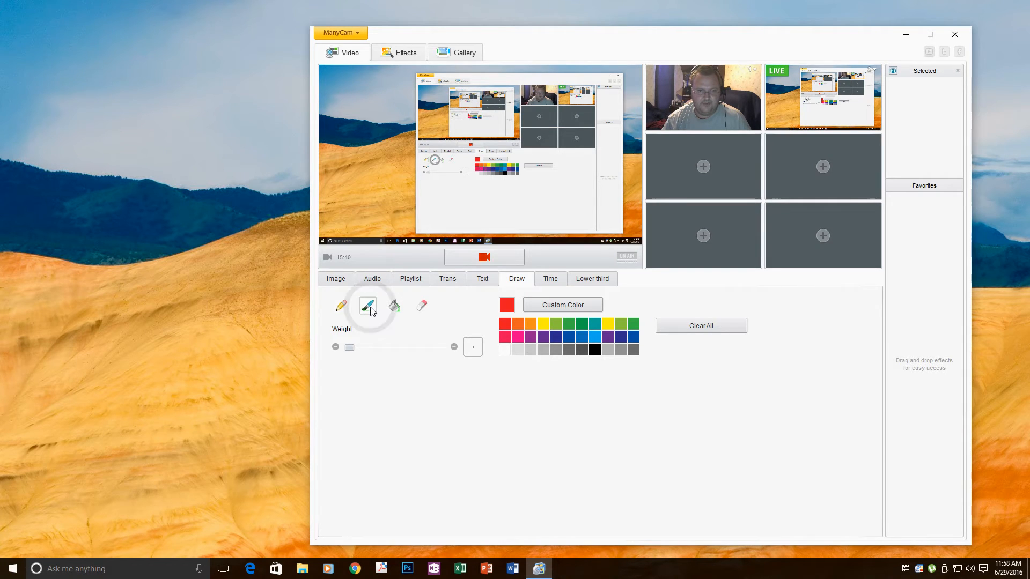
left_click_drag(349, 351, 354, 352)
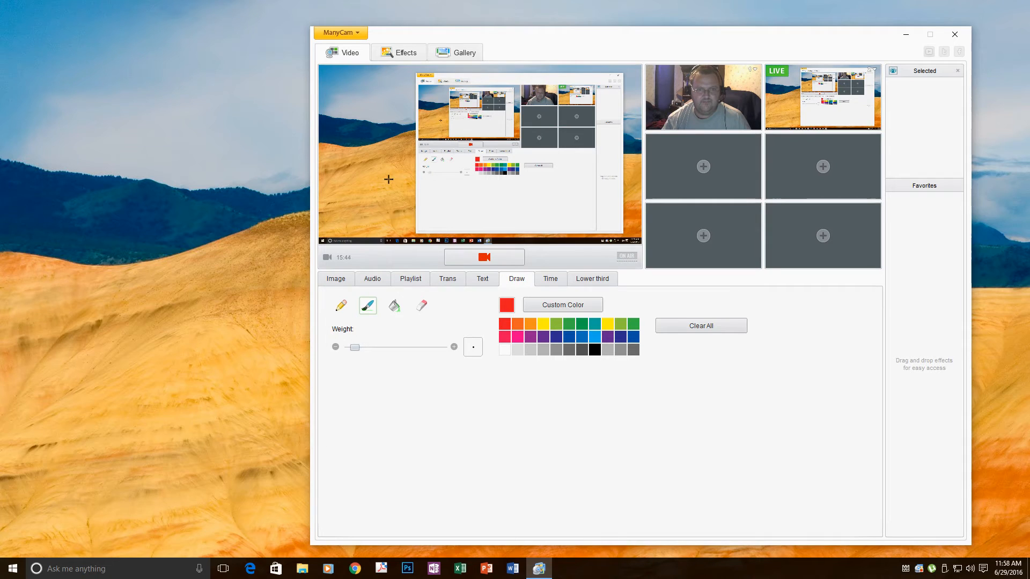
- Draw a large rough smiling face by hand over the live video and clear the whole drawing
mouse_move(359, 118)
left_mouse_down()
mouse_move(359, 150)
mouse_move(399, 189)
mouse_move(482, 204)
mouse_move(516, 197)
mouse_move(540, 175)
mouse_move(531, 138)
mouse_move(504, 111)
mouse_move(266, 86)
mouse_move(358, 119)
left_mouse_up()
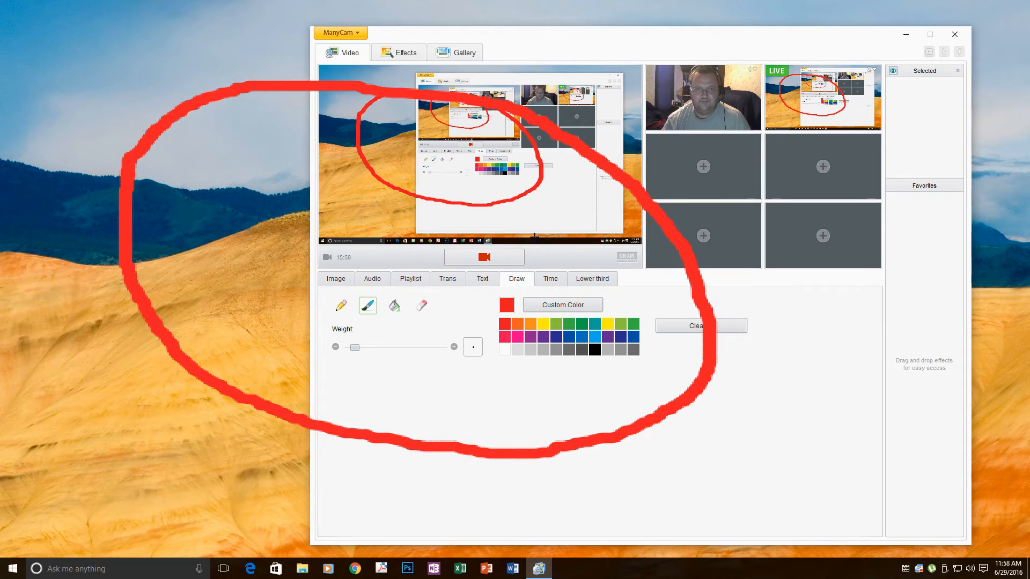
mouse_move(417, 119)
left_mouse_down()
mouse_move(409, 123)
mouse_move(479, 129)
mouse_move(424, 180)
mouse_move(472, 192)
mouse_move(507, 177)
left_mouse_up()
left_click_drag(387, 149, 413, 152)
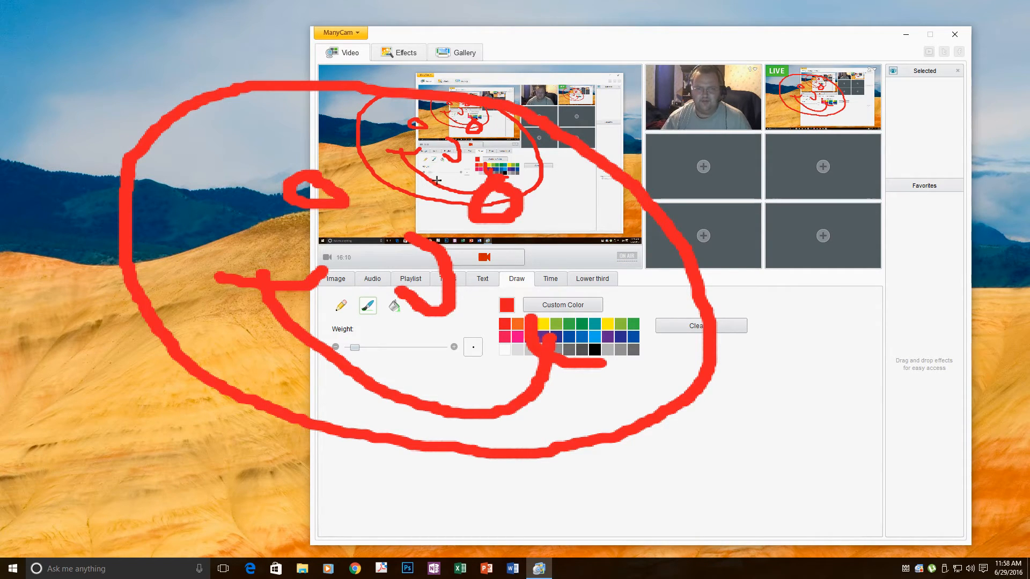
mouse_move(380, 135)
left_mouse_down()
mouse_move(411, 135)
mouse_move(411, 125)
mouse_move(400, 127)
mouse_move(418, 133)
mouse_move(401, 150)
left_mouse_up()
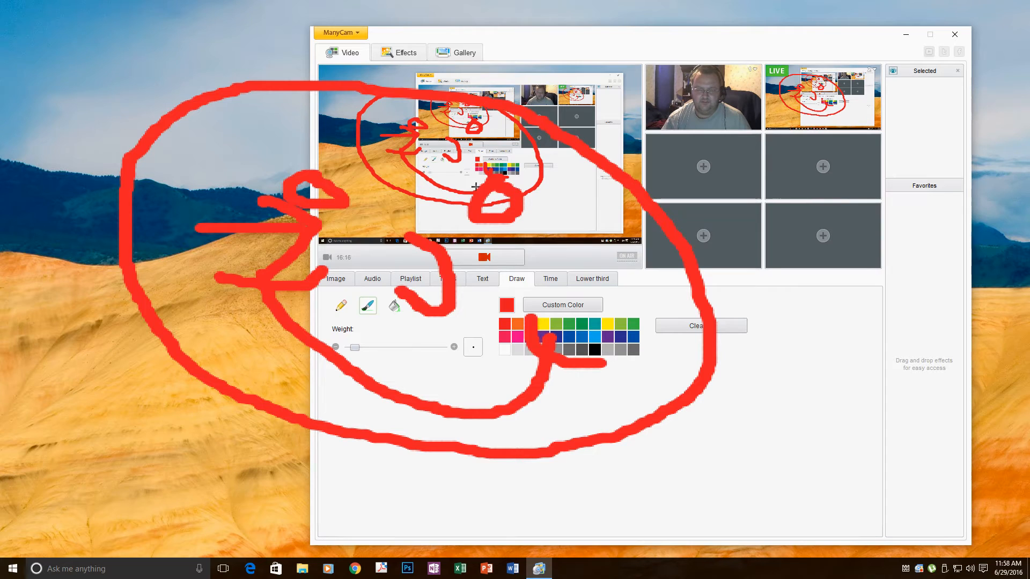
left_click(695, 327)
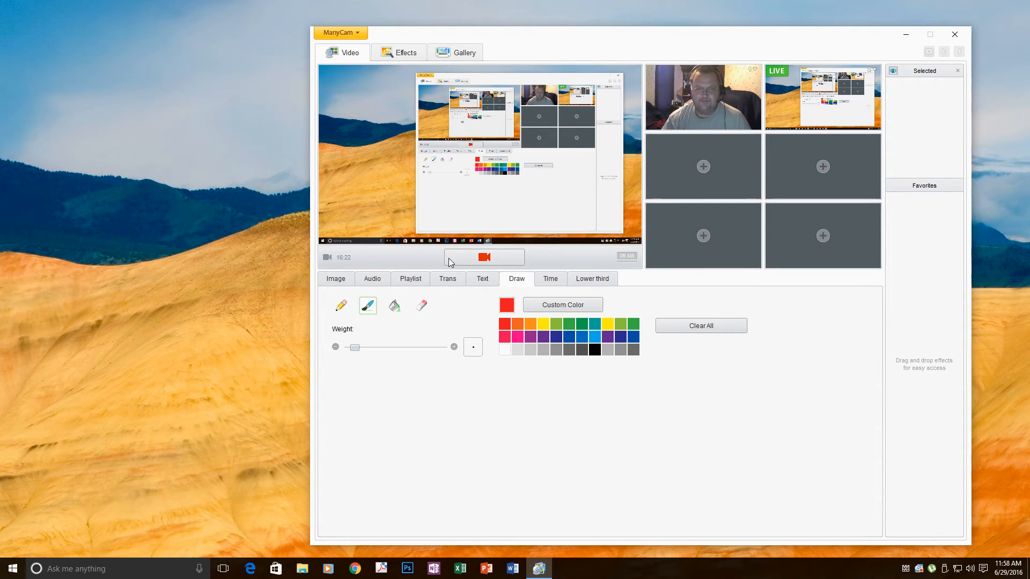
- Show the blue clock over the live video, place it at the lower left of the picture, and try its opacity adjustment
left_click(548, 280)
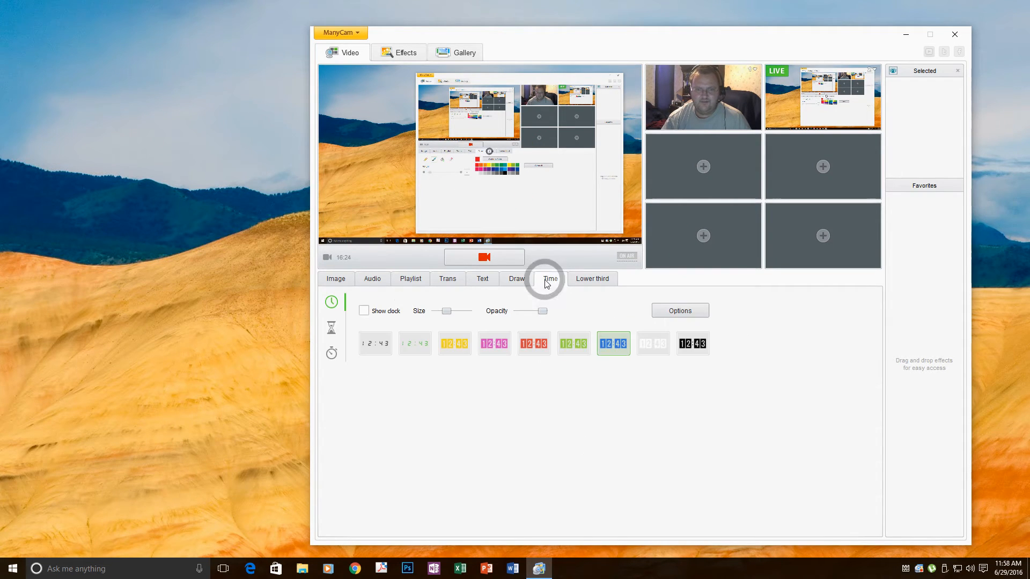
left_click(363, 311)
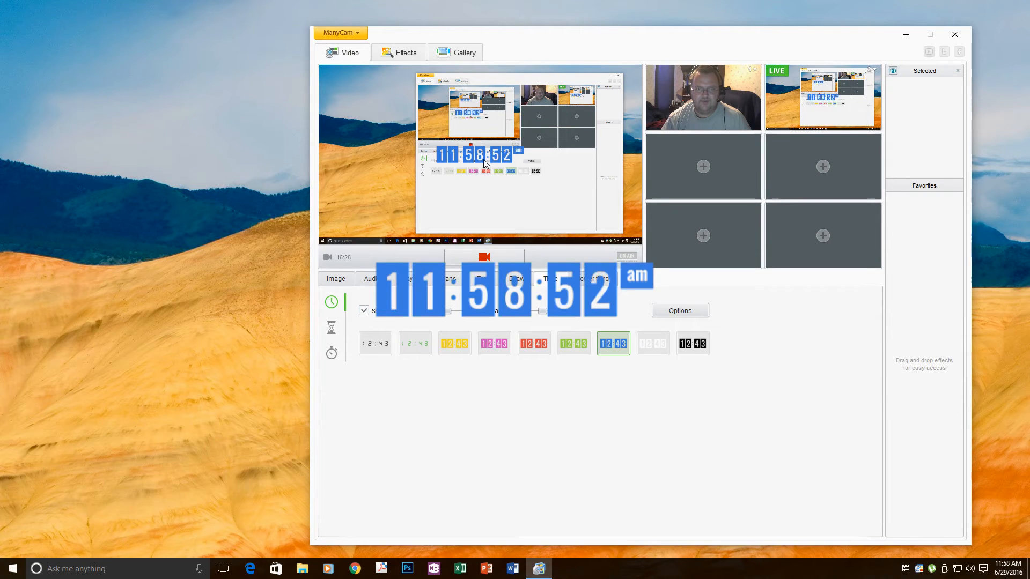
left_click_drag(482, 162, 374, 196)
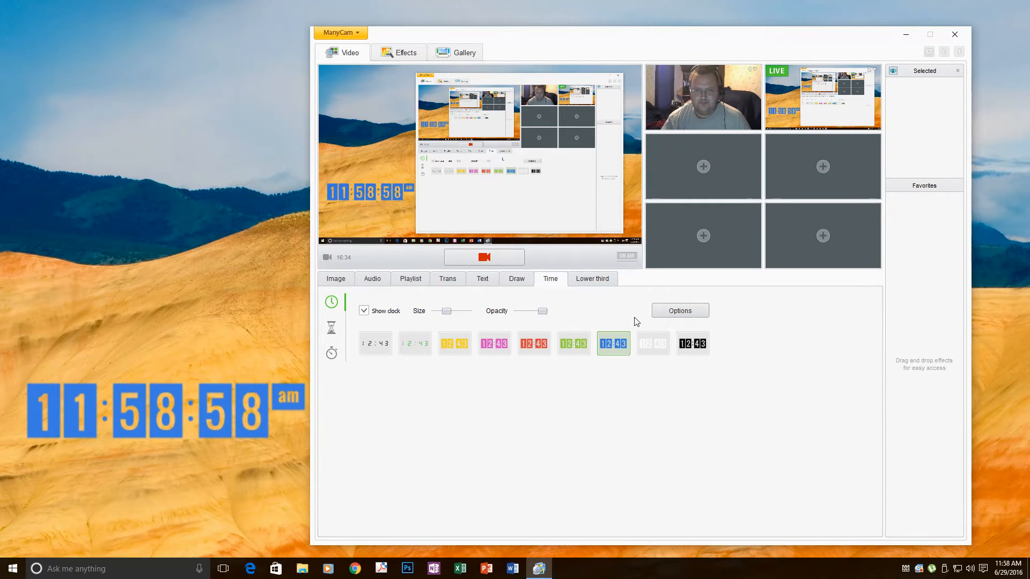
mouse_move(544, 314)
left_mouse_down()
mouse_move(527, 317)
mouse_move(550, 321)
left_mouse_up()
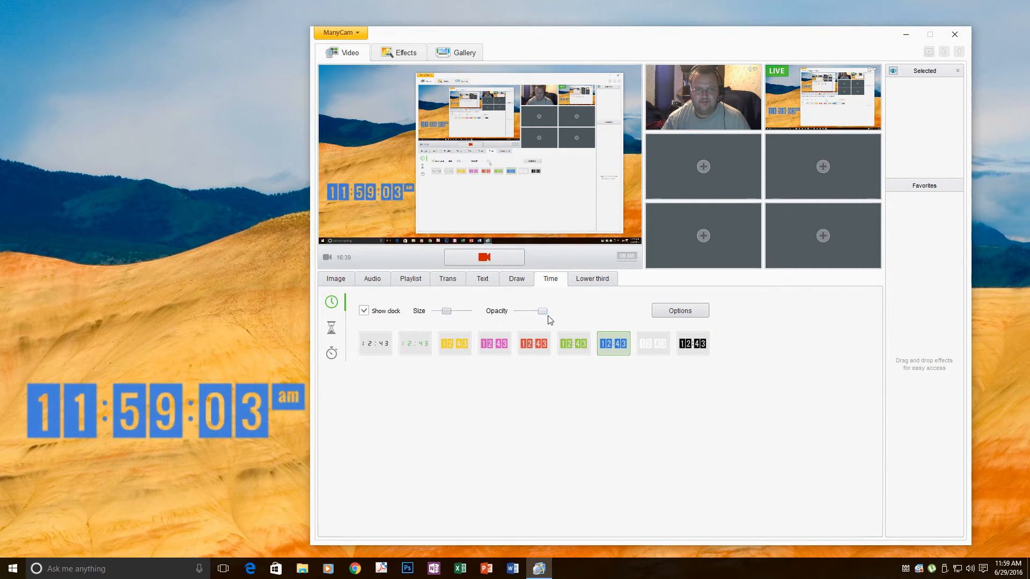
- Add the date to the clock in MM/DD/YYYY format and move the clock to the lower middle of the picture
left_click(664, 314)
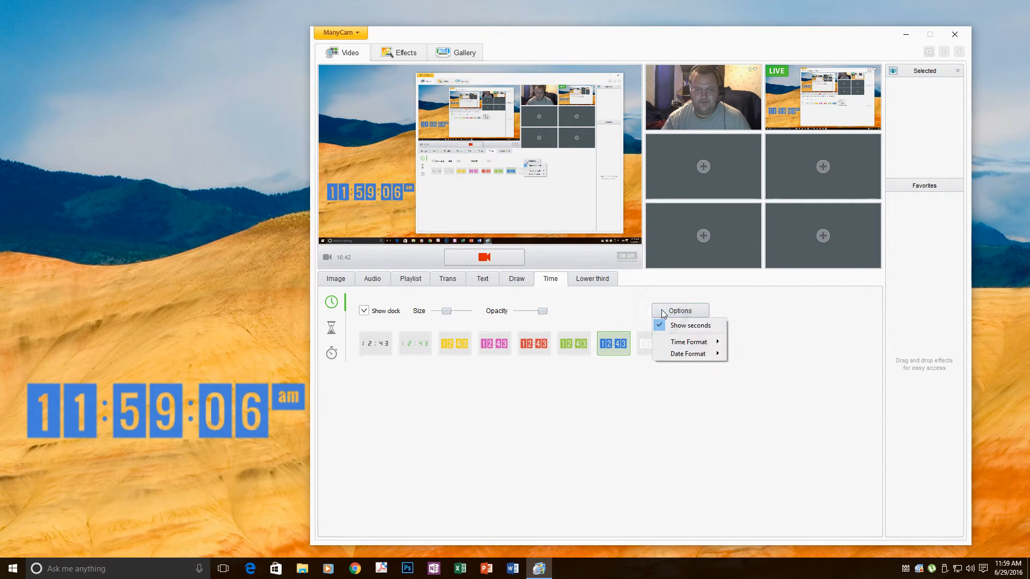
mouse_move(687, 346)
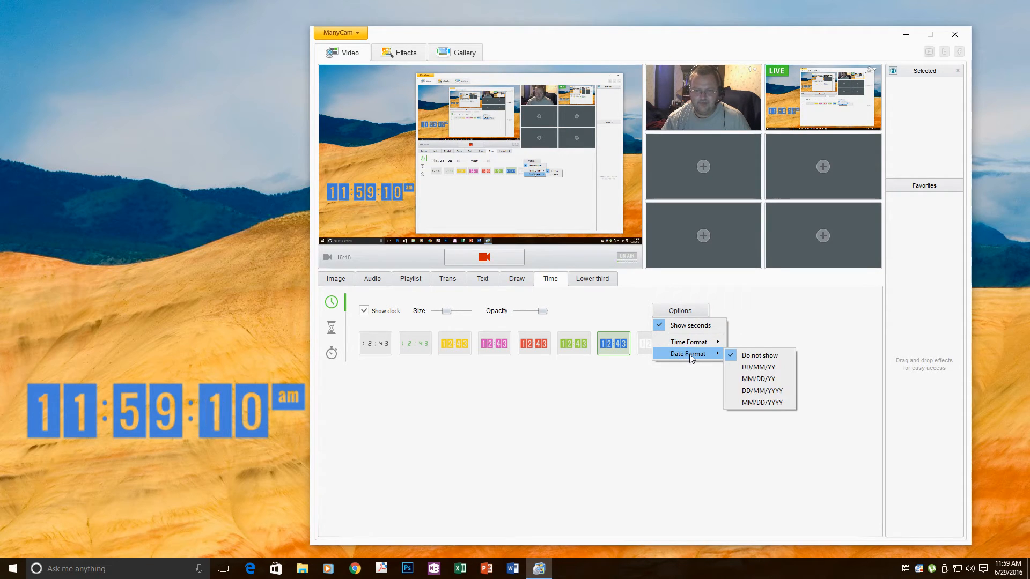
left_click(757, 403)
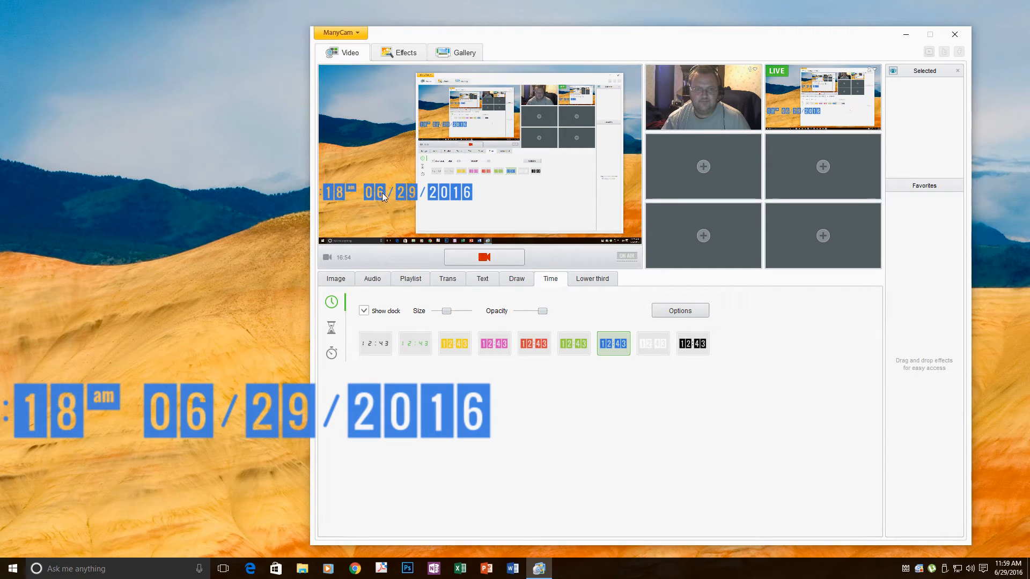
left_click_drag(382, 193, 481, 223)
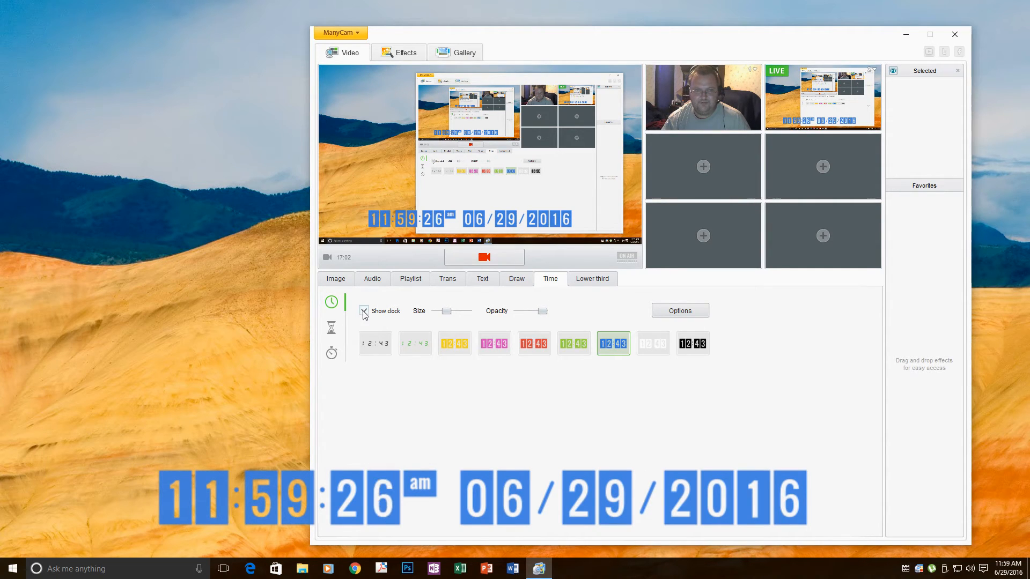
- Try the clock's digital and coloured display styles in turn, finish on the black block style, and hide the clock
left_click(376, 345)
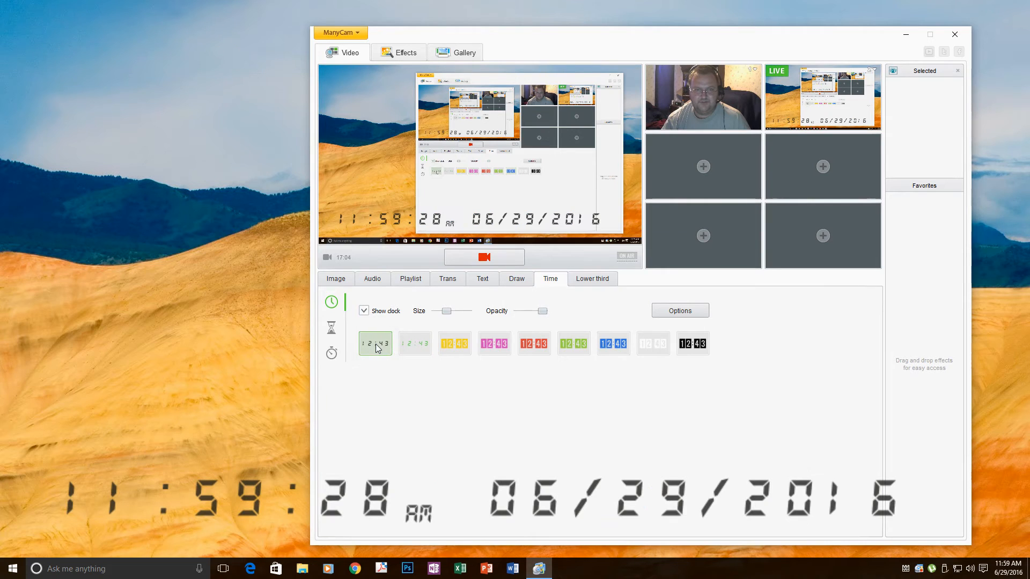
left_click(412, 343)
left_click(454, 345)
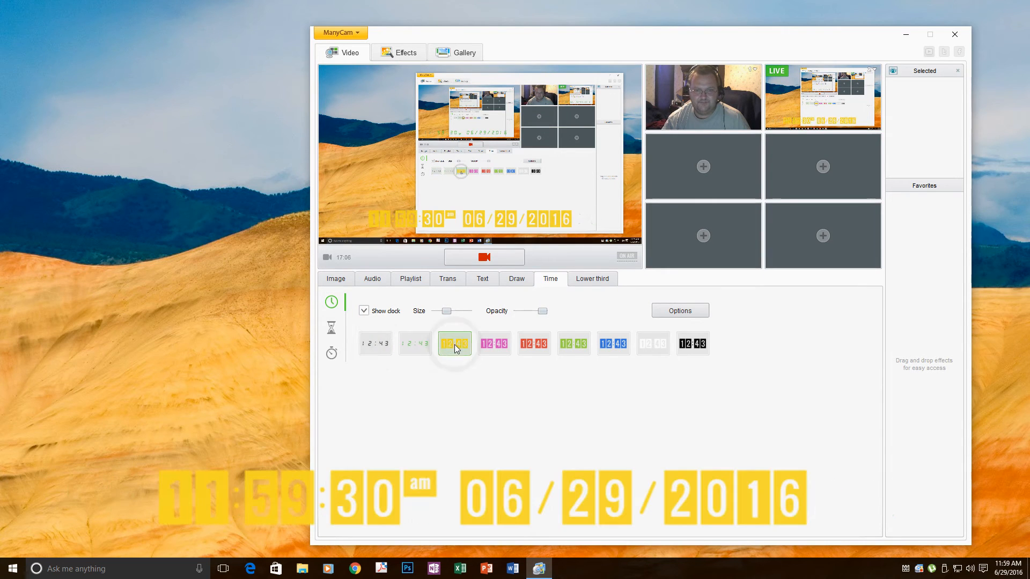
left_click(494, 344)
left_click(533, 345)
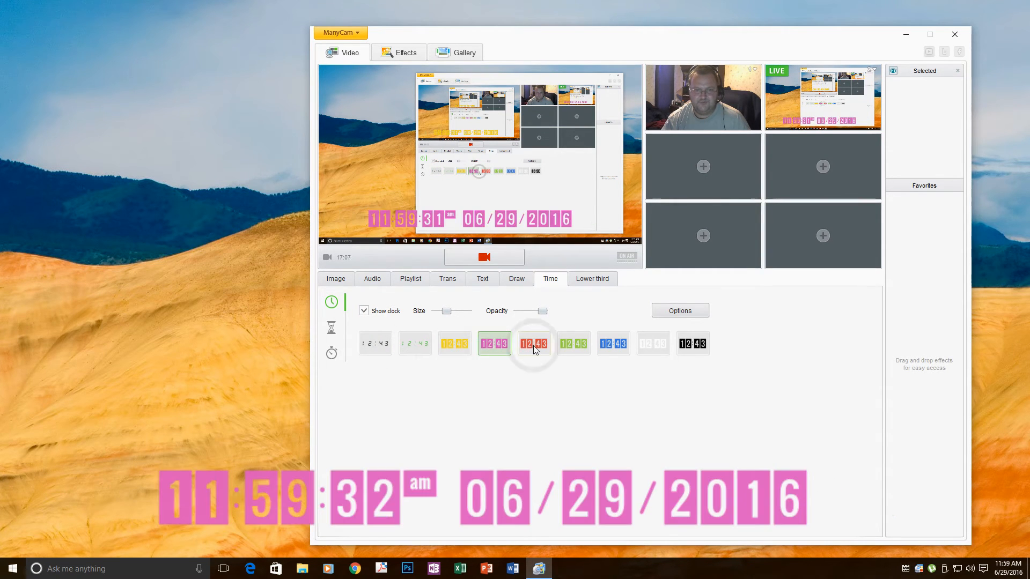
left_click(566, 352)
left_click(610, 344)
left_click(641, 346)
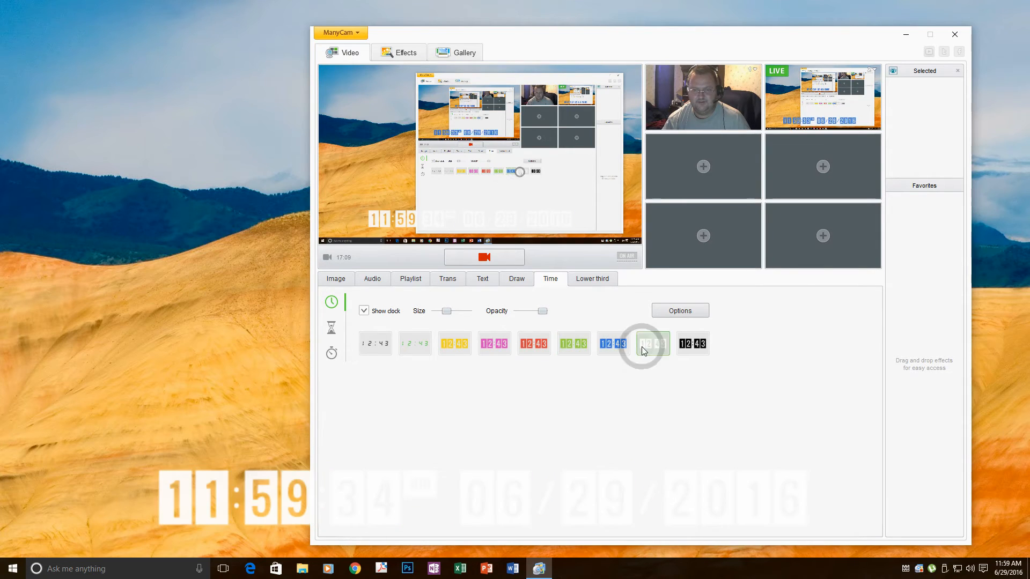
left_click(679, 349)
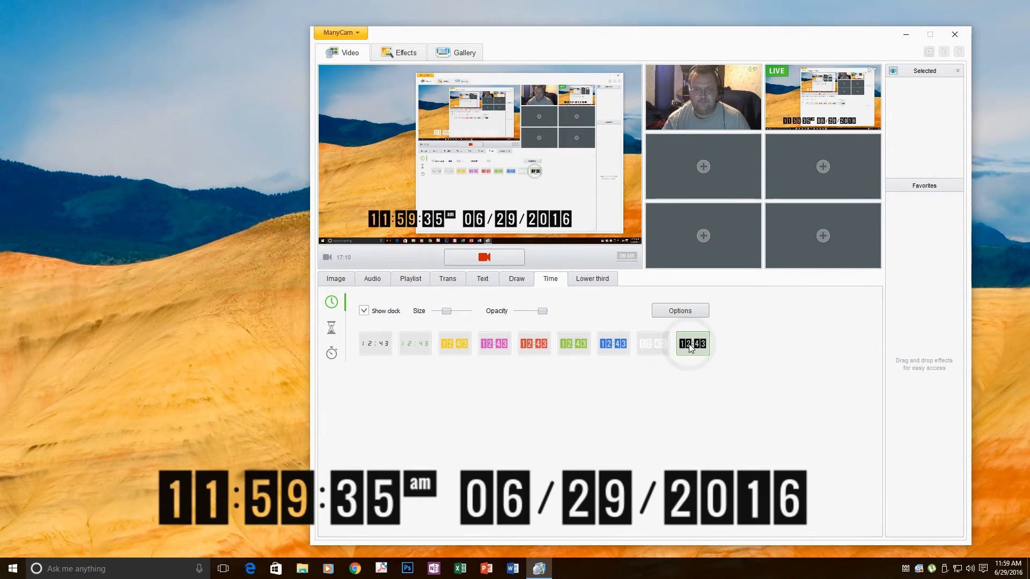
left_click(365, 311)
- Show the countdown timer in a smaller size, try the pink style, apply the black digital style, and hide the timer
left_click(331, 330)
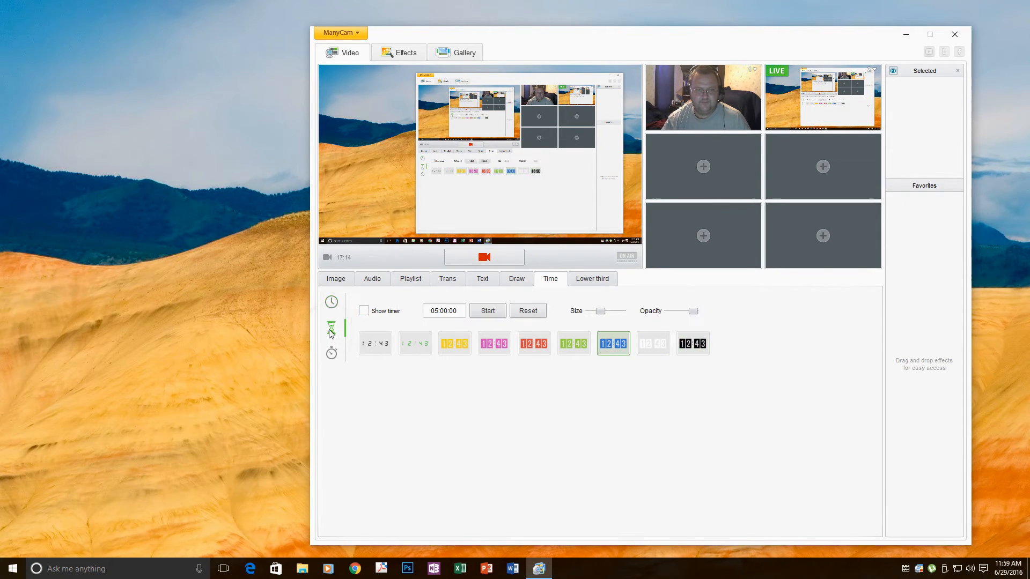
left_click(364, 312)
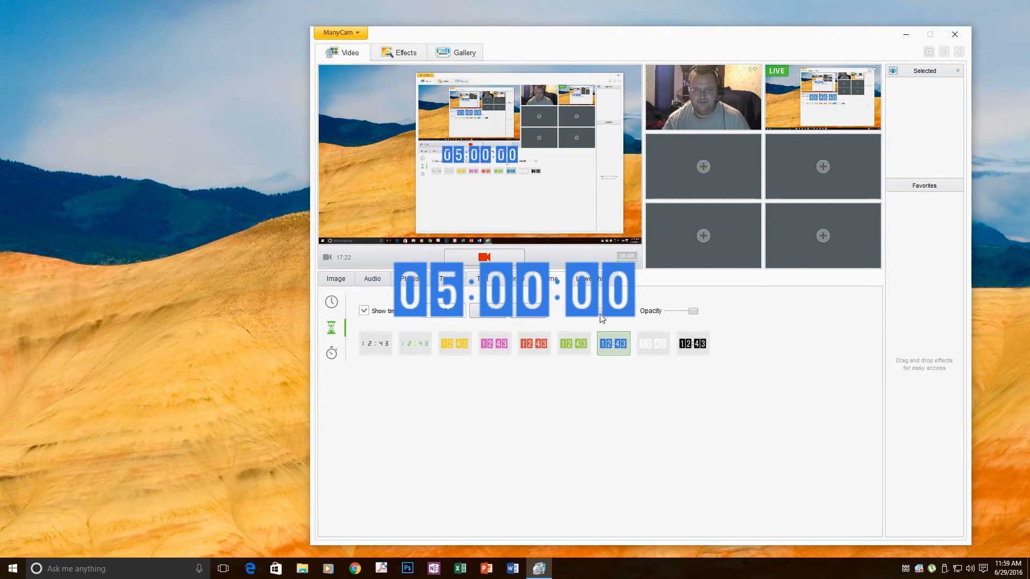
mouse_move(601, 318)
left_mouse_down()
mouse_move(610, 317)
mouse_move(594, 317)
left_mouse_up()
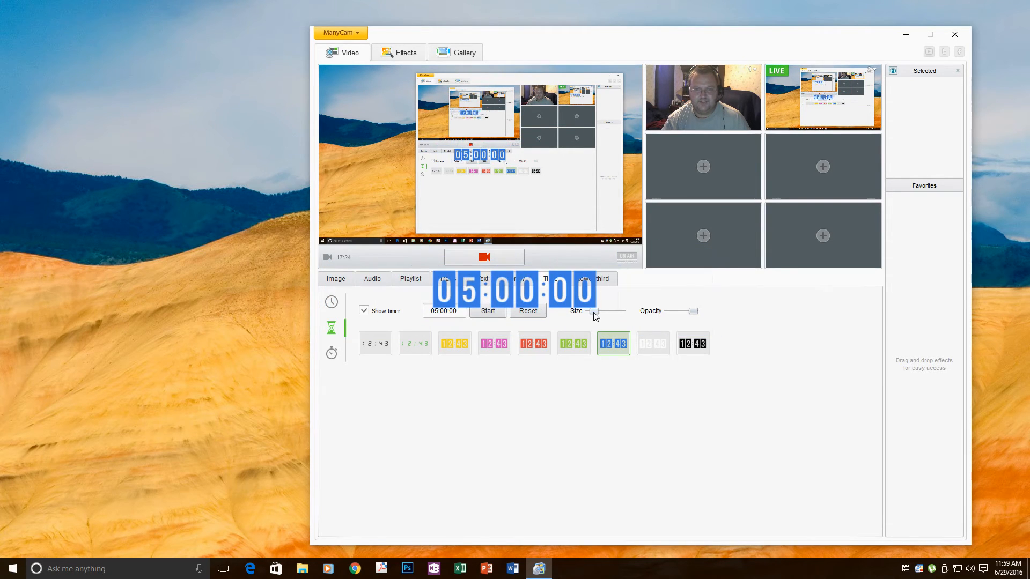
mouse_move(693, 311)
left_mouse_down()
mouse_move(679, 312)
mouse_move(701, 314)
left_mouse_up()
left_click(498, 342)
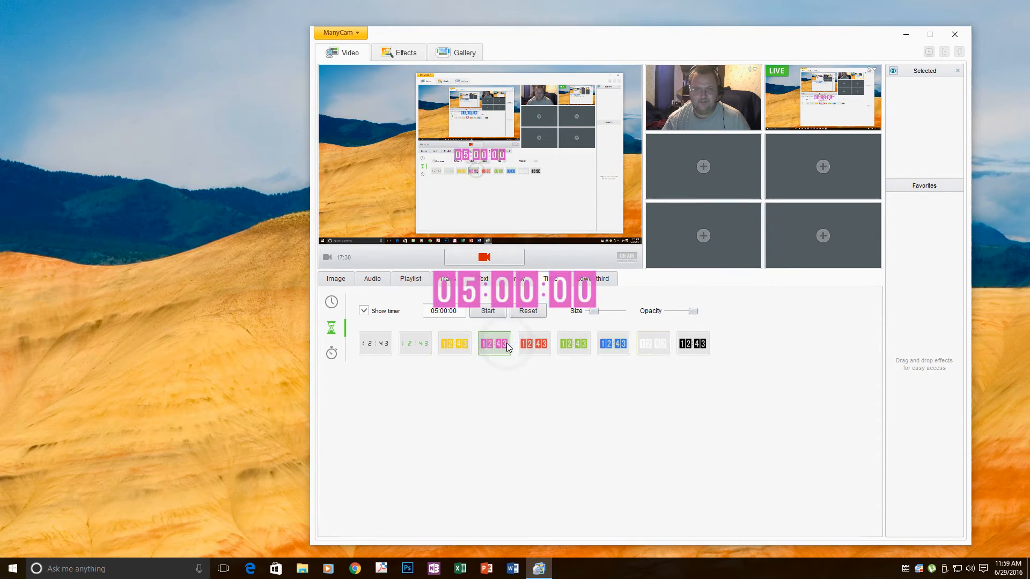
left_click(379, 352)
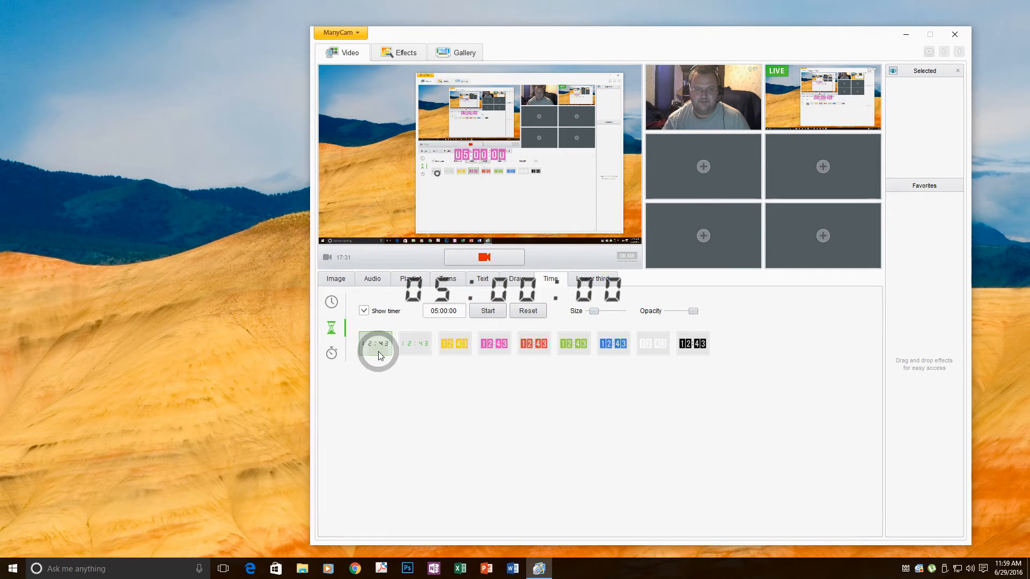
left_click(361, 311)
- Show the stopwatch over the live video, try starting and stopping it, and reset it
left_click(333, 355)
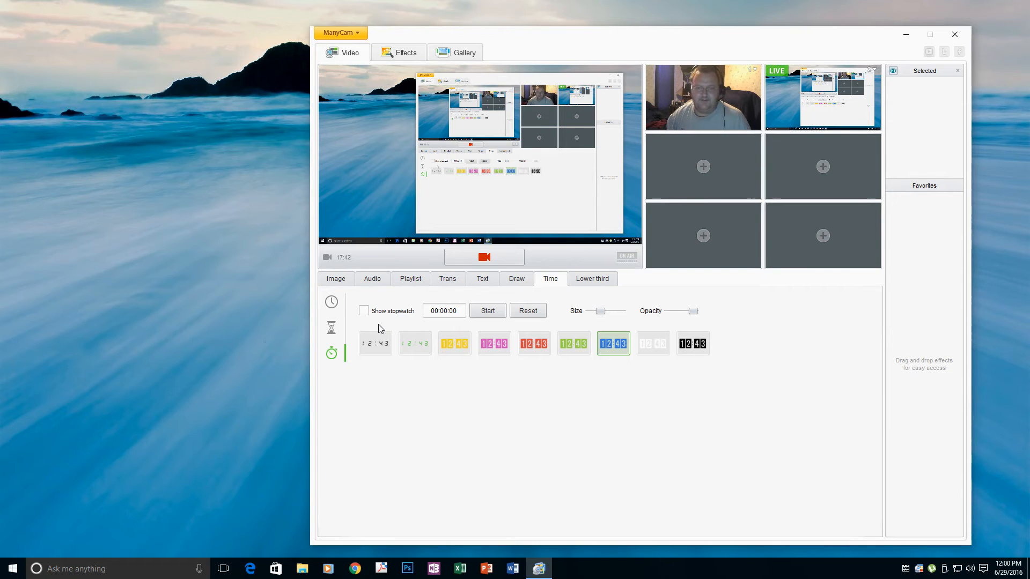
left_click(365, 312)
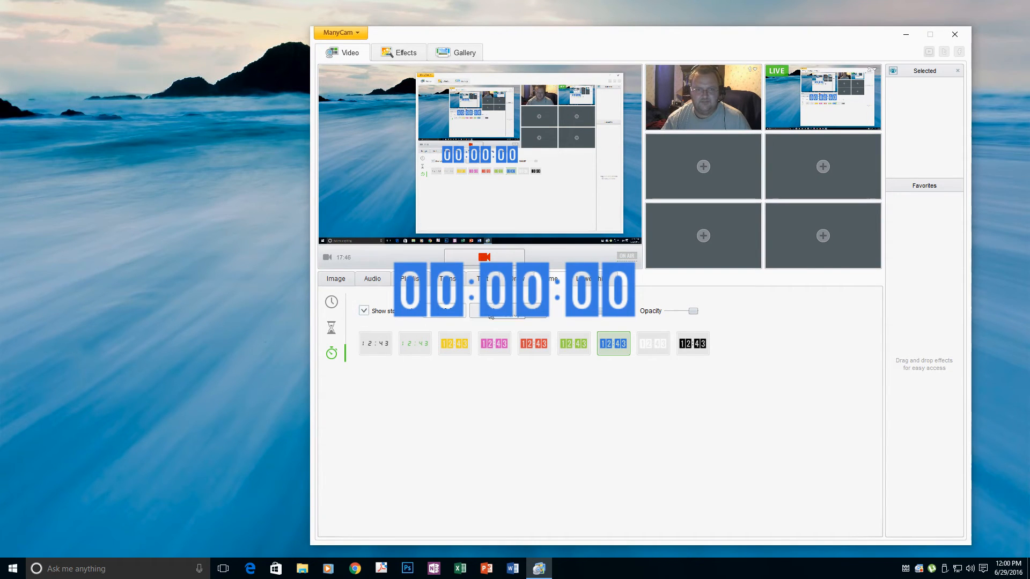
left_click(491, 316)
left_click(491, 315)
left_click(533, 313)
- Try the stopwatch's digital, yellow and pink styles, settle on the red block style, and hide the stopwatch
left_click(370, 343)
left_click(421, 349)
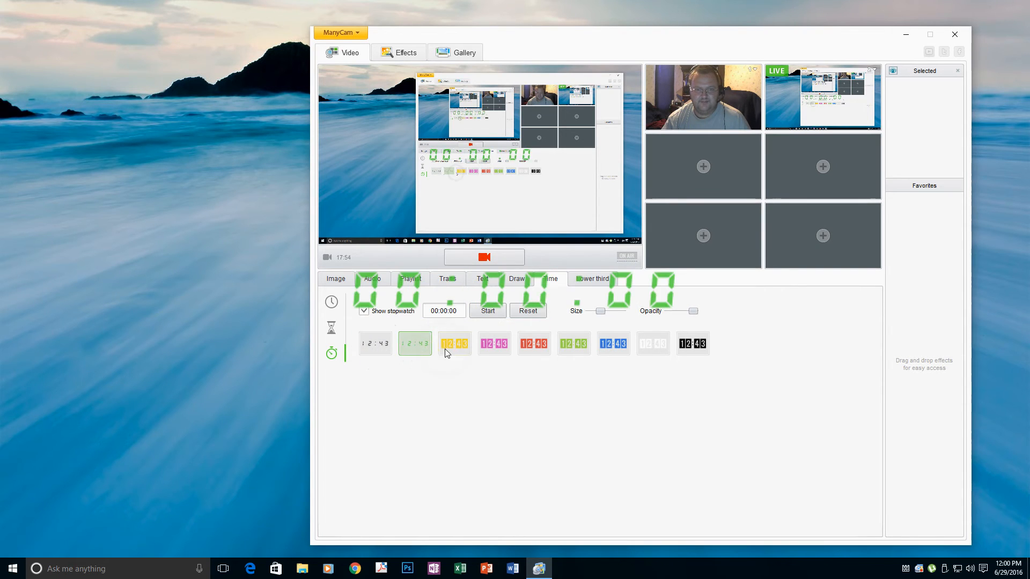
left_click(453, 346)
left_click(490, 345)
left_click(527, 347)
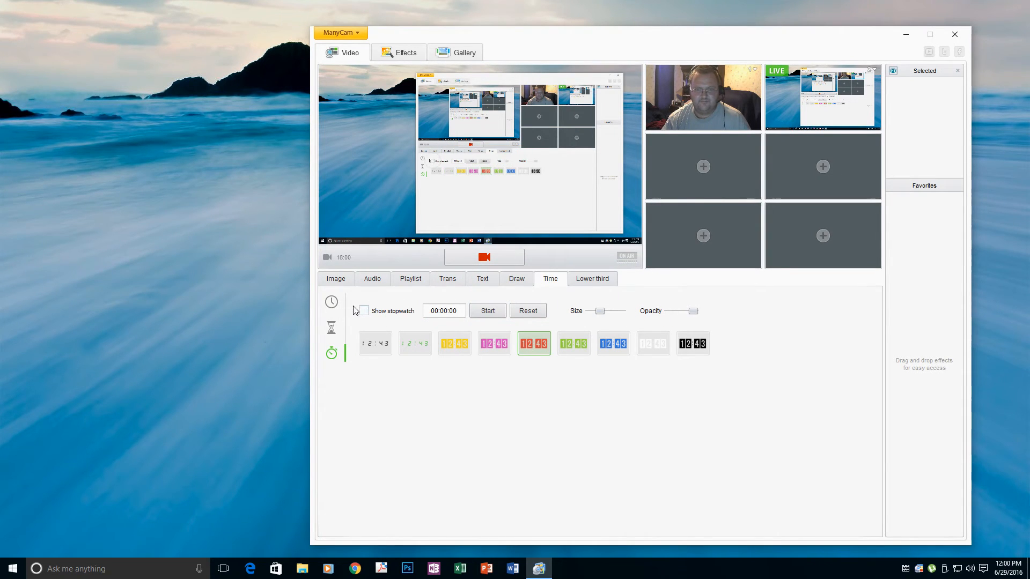
- Try activating the existing ManyCam Review lower third on the live video and deactivate it again
left_click(591, 280)
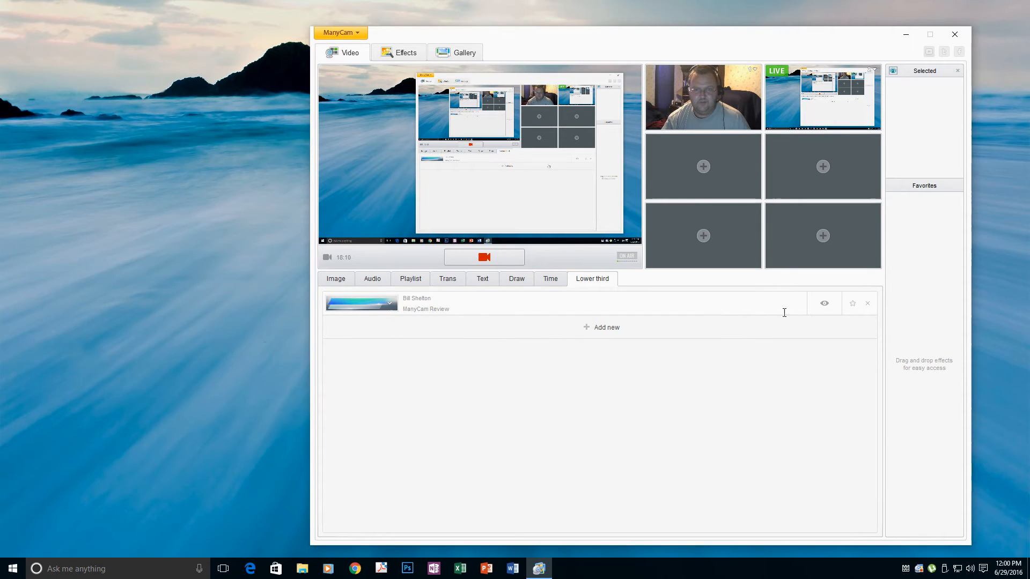
left_click(827, 309)
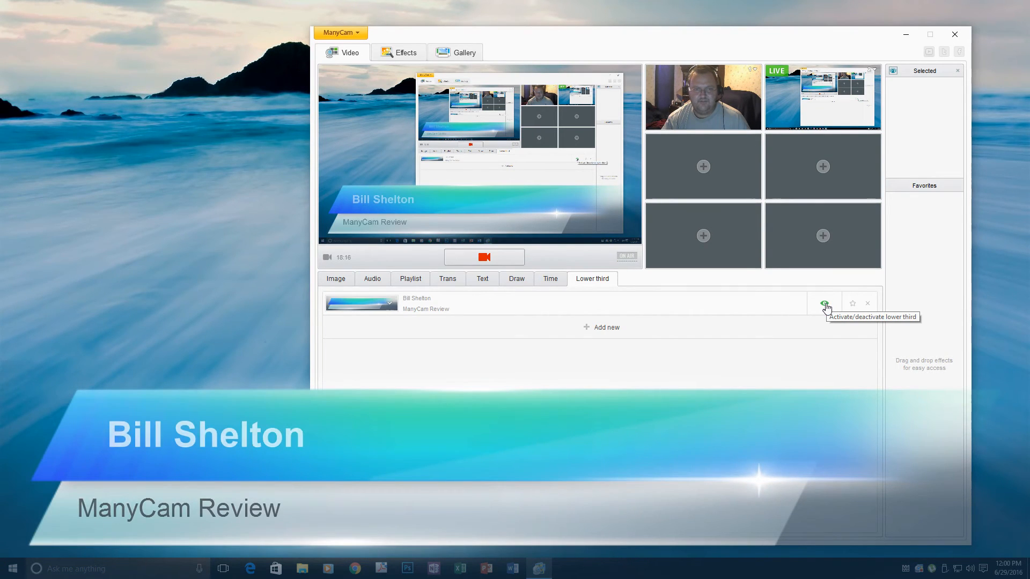
left_click(825, 304)
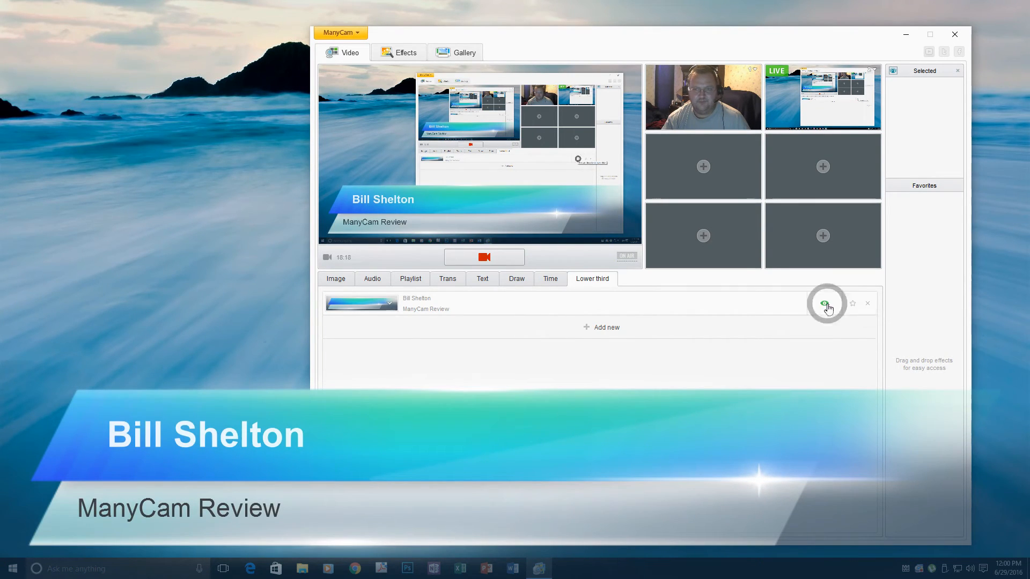
- Try switching the live output to the webcam source with a transition
mouse_move(714, 90)
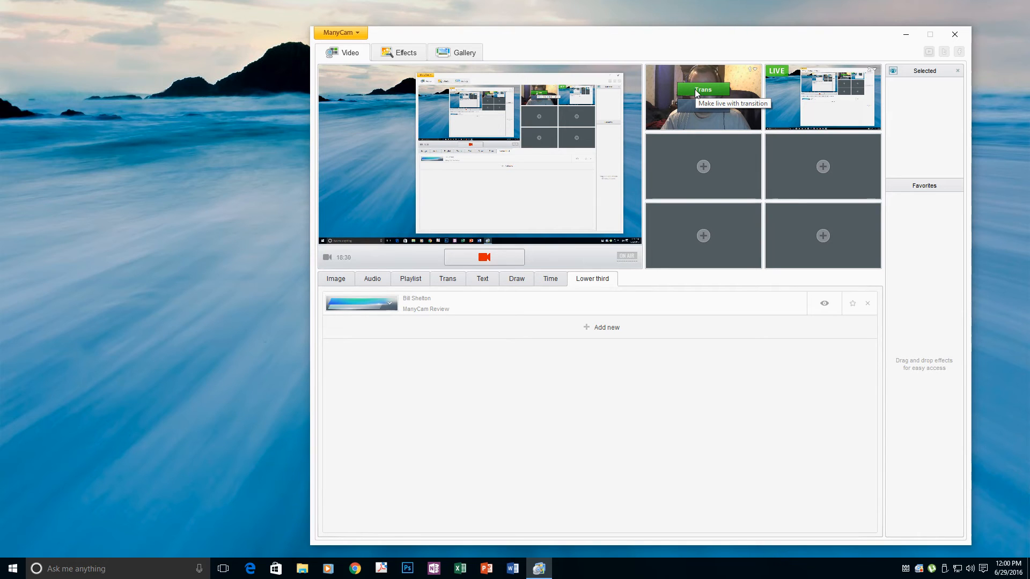
left_click(695, 89)
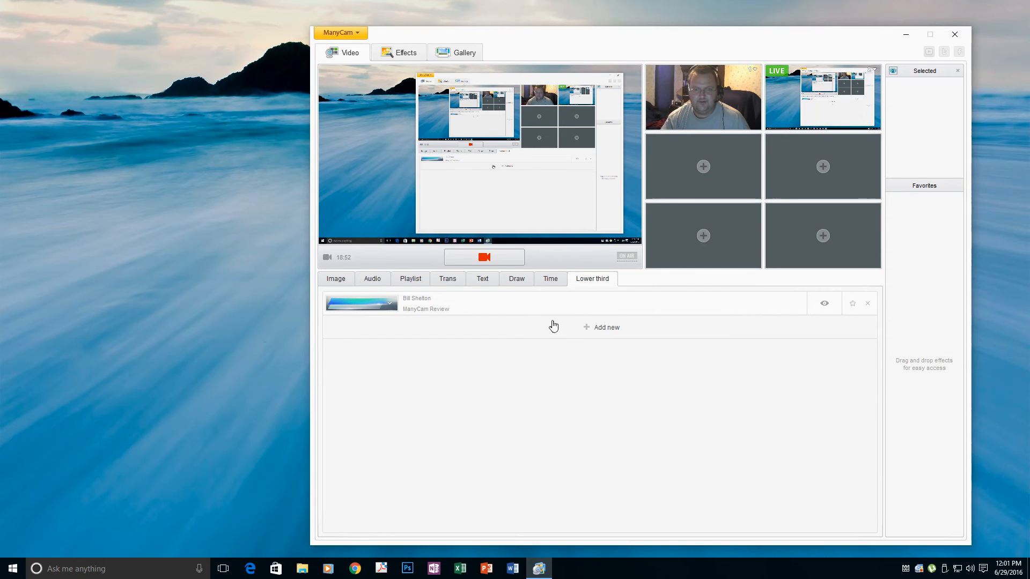
left_click(486, 305)
- Add a new lower third and apply the red-orange slanted style to it
left_click(595, 332)
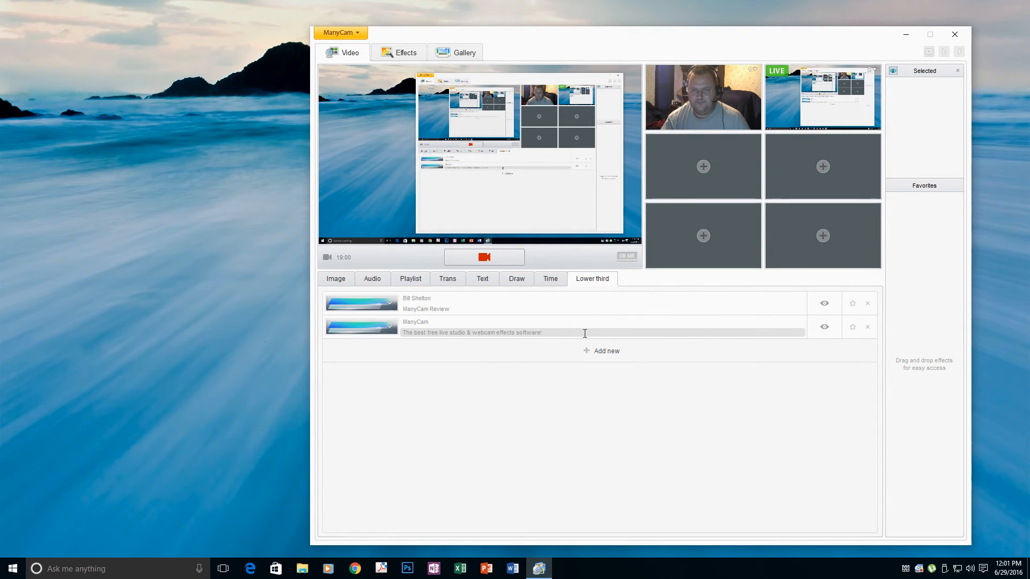
left_click(390, 327)
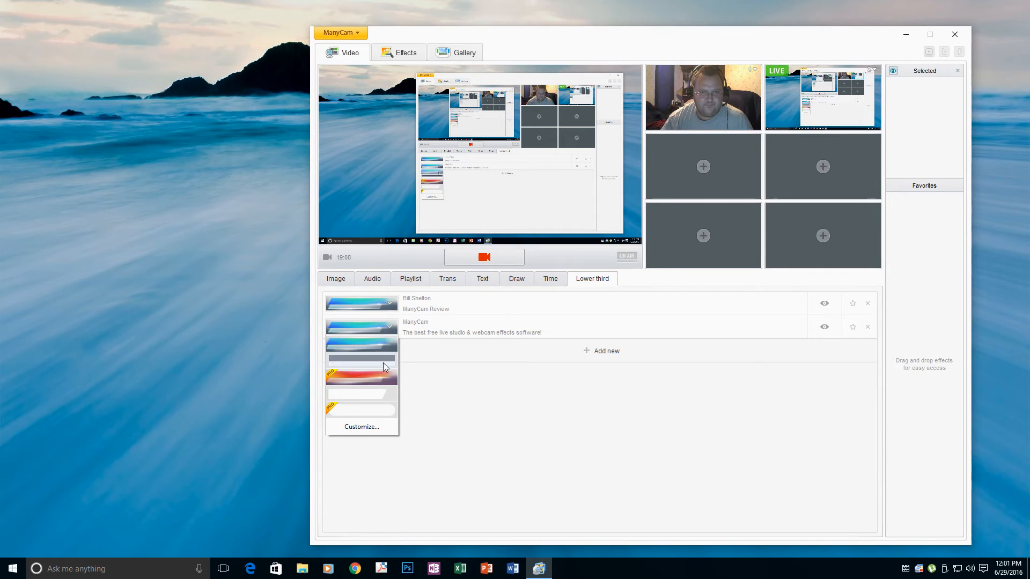
left_click(383, 379)
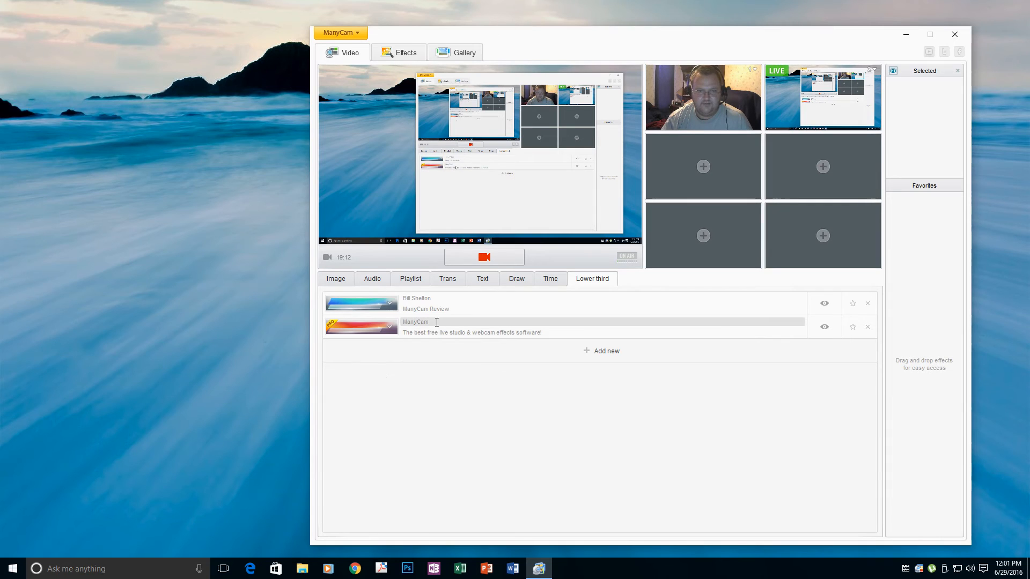
- Replace the title of the red lower third with the presenter's full name
left_click_drag(437, 322, 393, 321)
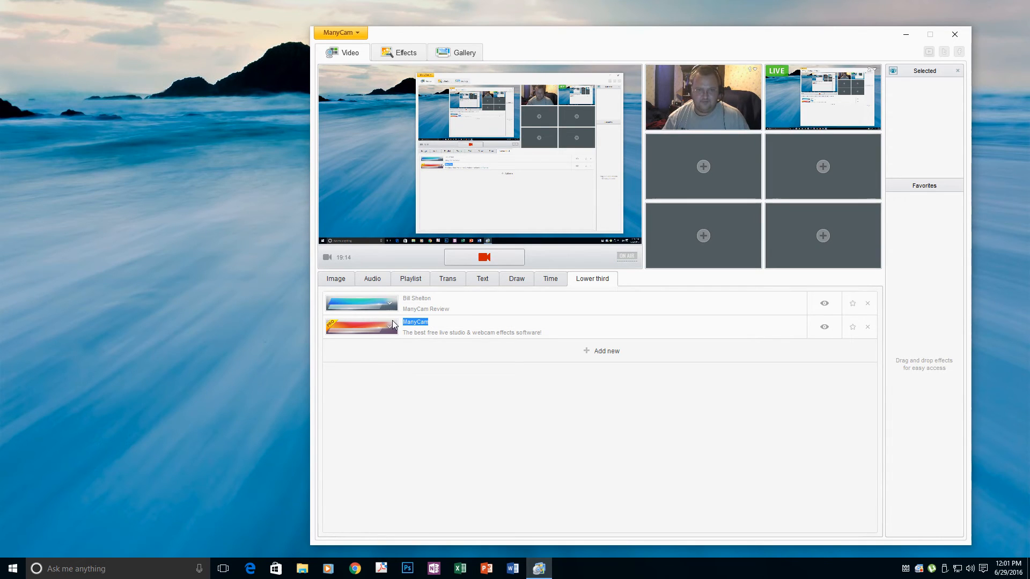
double_click(416, 323)
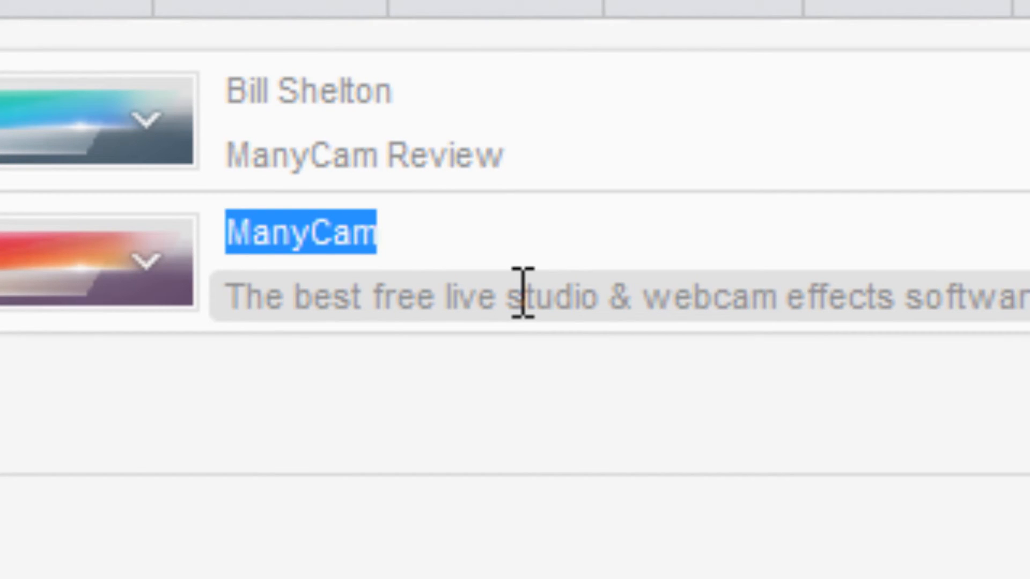
type("Bill")
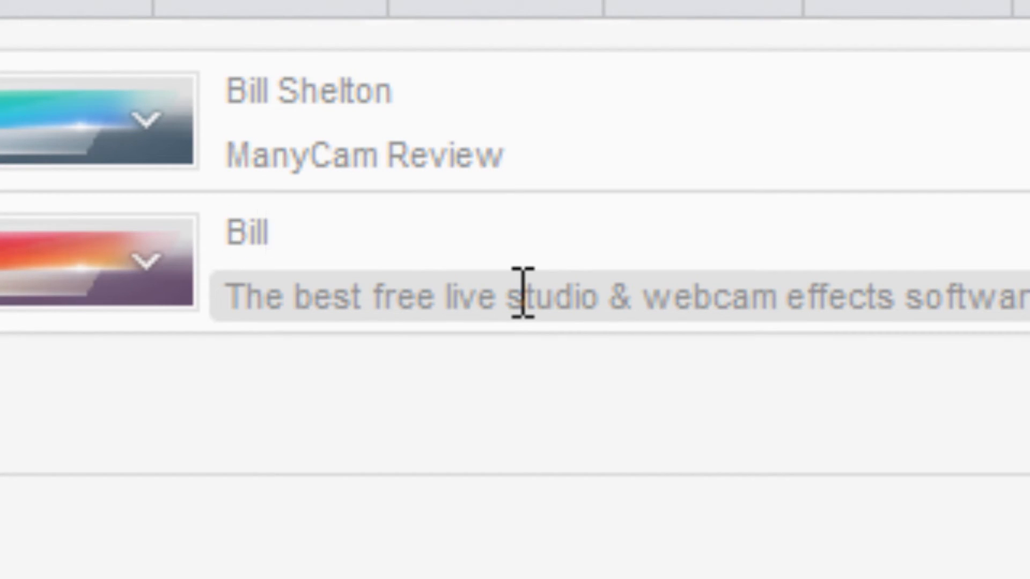
type(" Shelton")
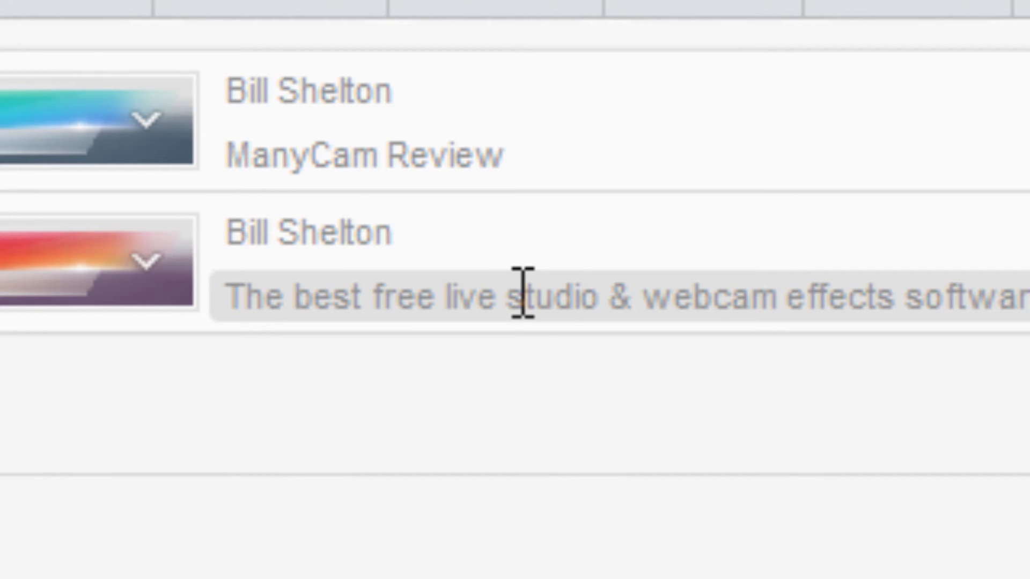
- Replace the red lower third's second line with June 29th, 2016
left_click_drag(530, 292, 491, 292)
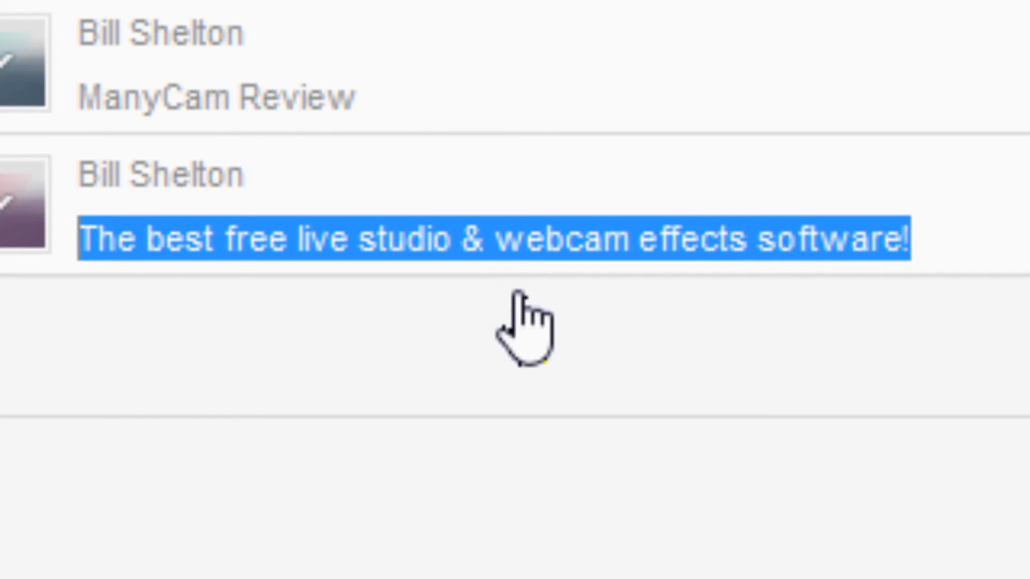
type("Ju")
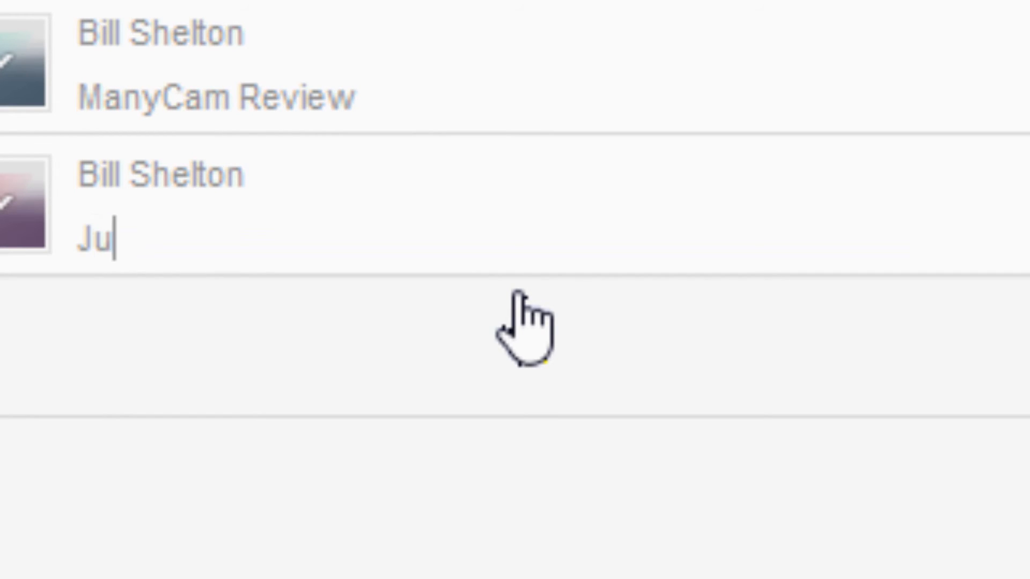
type("ne")
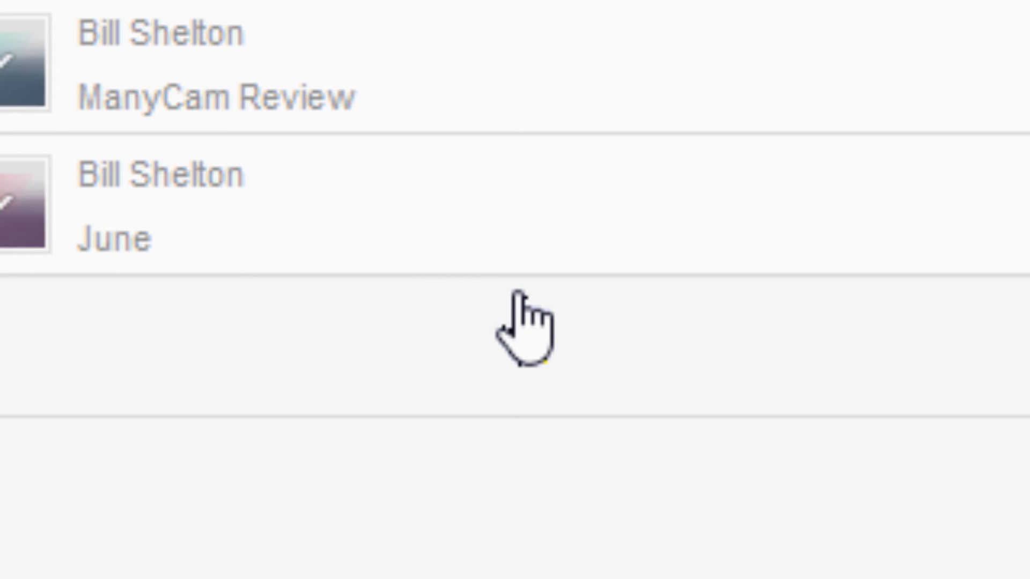
type(" 29th")
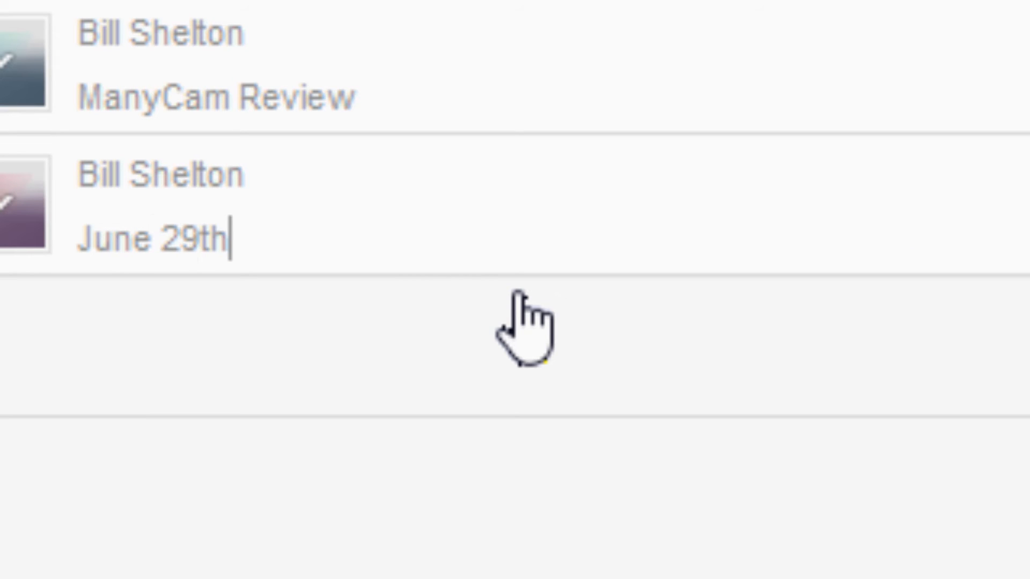
type(", 2016")
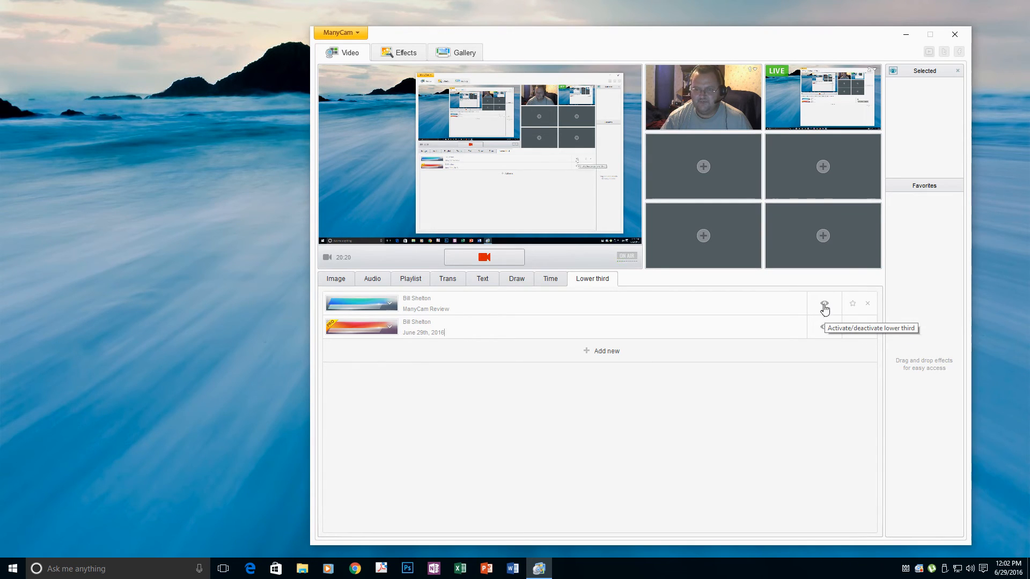
- Try the June 29th, 2016 lower third on the live video, switch to the ManyCam Review one, and deactivate it
left_click(825, 330)
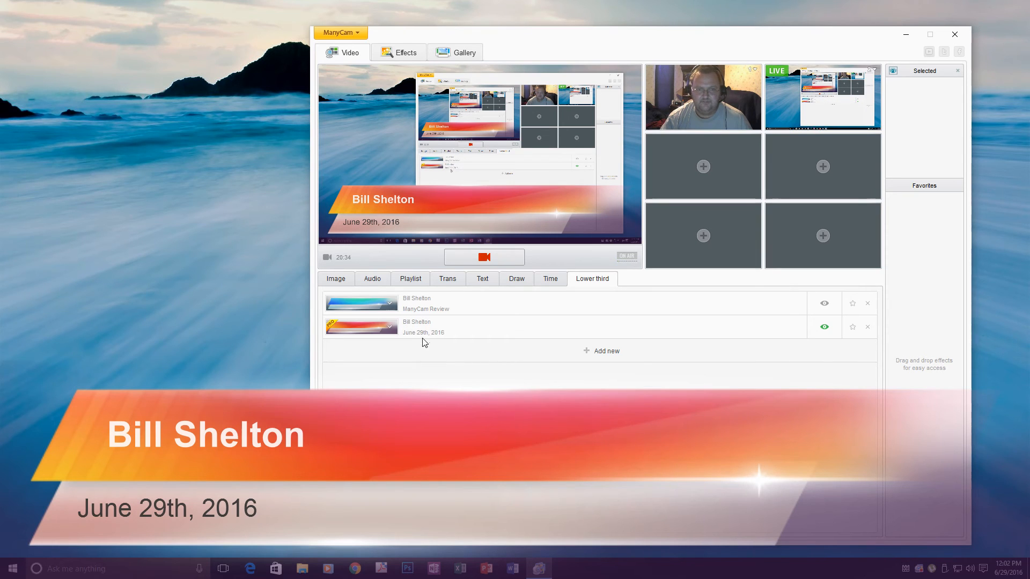
left_click(825, 305)
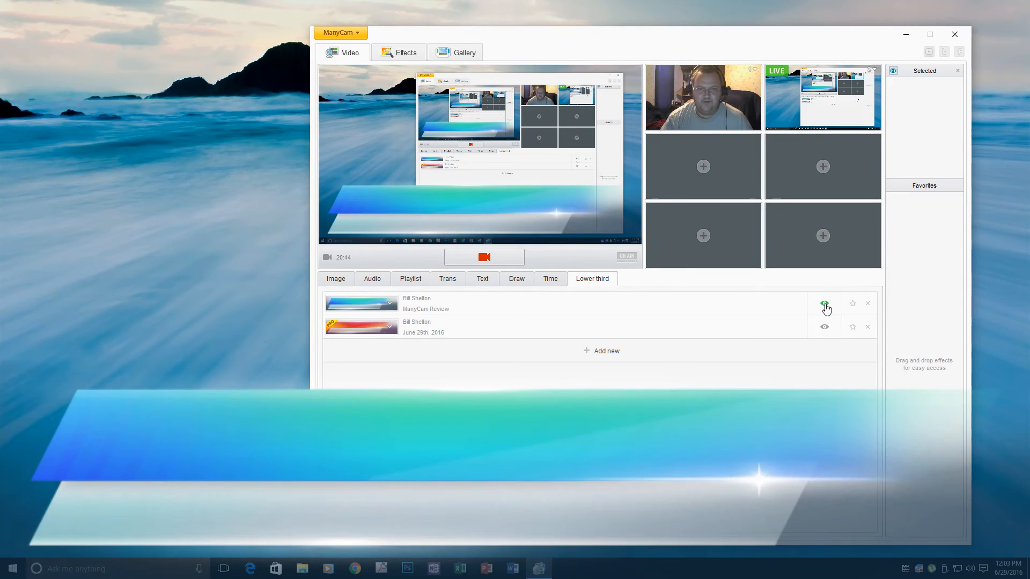
left_click(825, 307)
- Try the webcam source live with a transition, and deactivate the ManyCam Review lower third
mouse_move(716, 115)
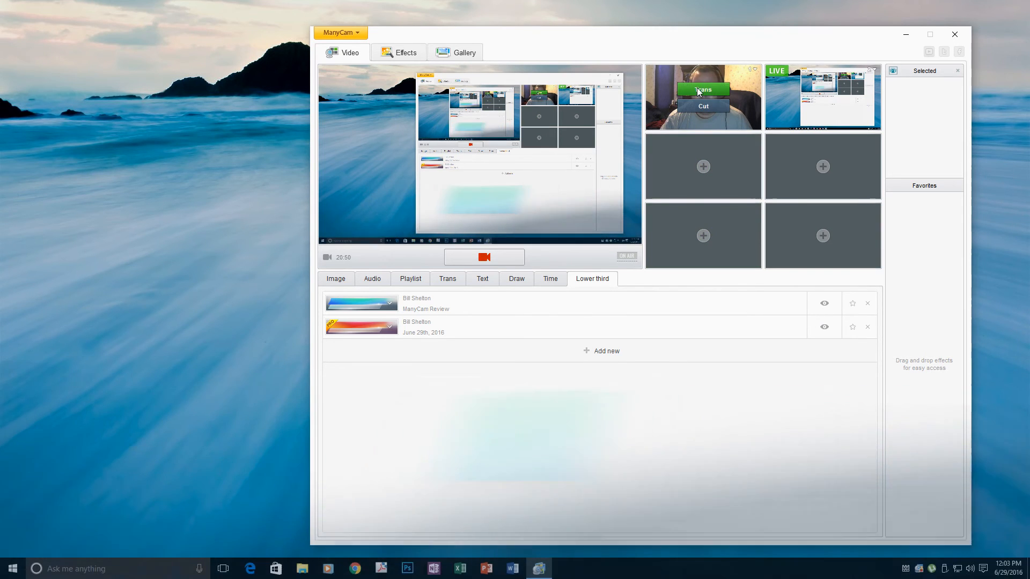
left_click(699, 91)
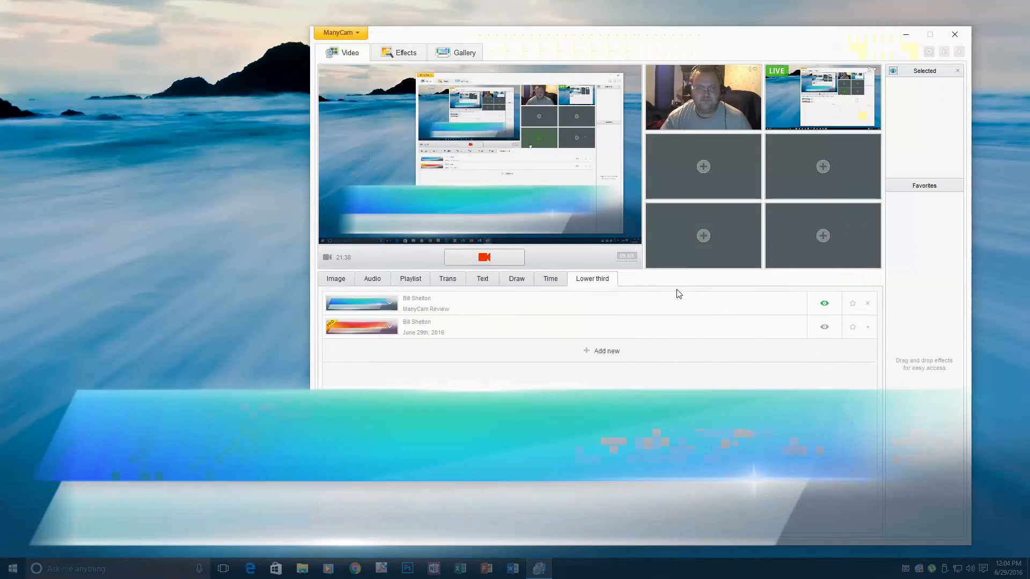
left_click(824, 303)
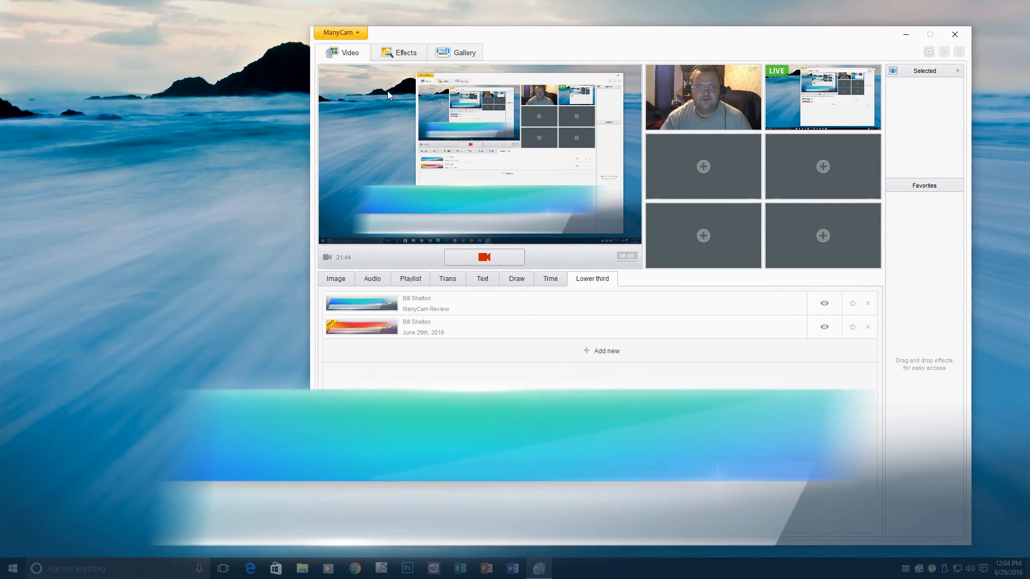
- Try the Cartoonizer filter from the Filters effects on the live desktop video
left_click(401, 53)
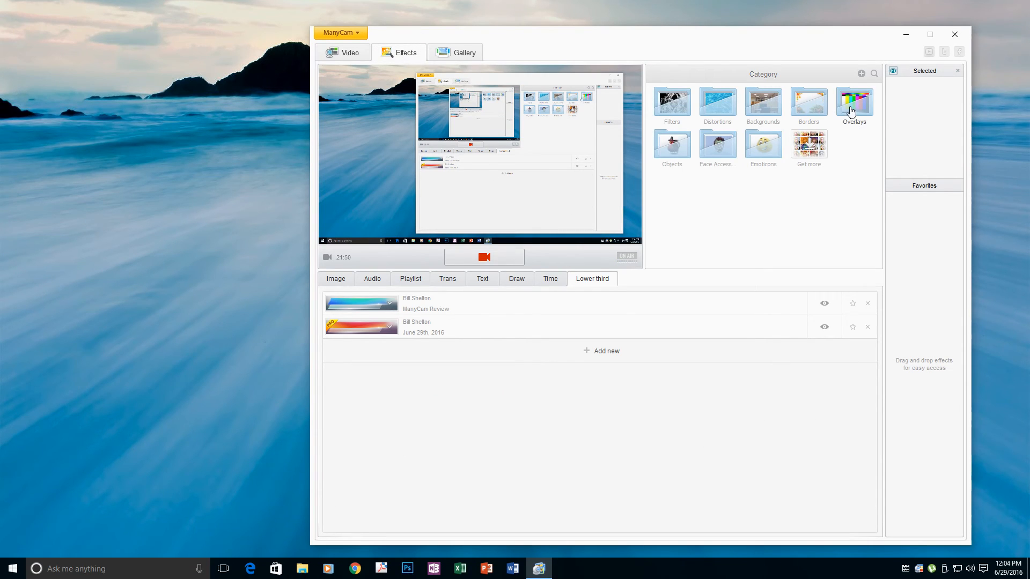
left_click(683, 109)
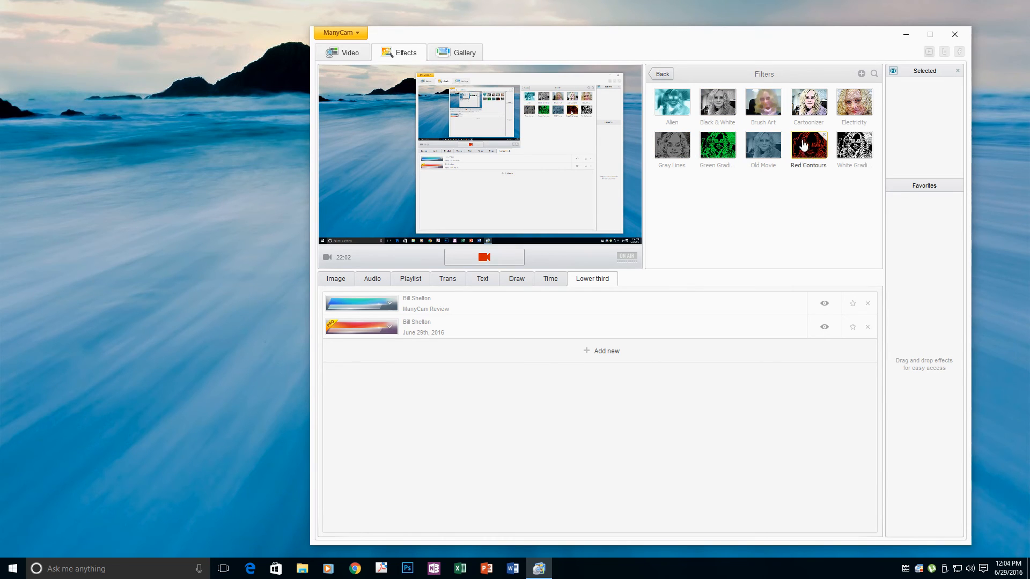
left_click(811, 110)
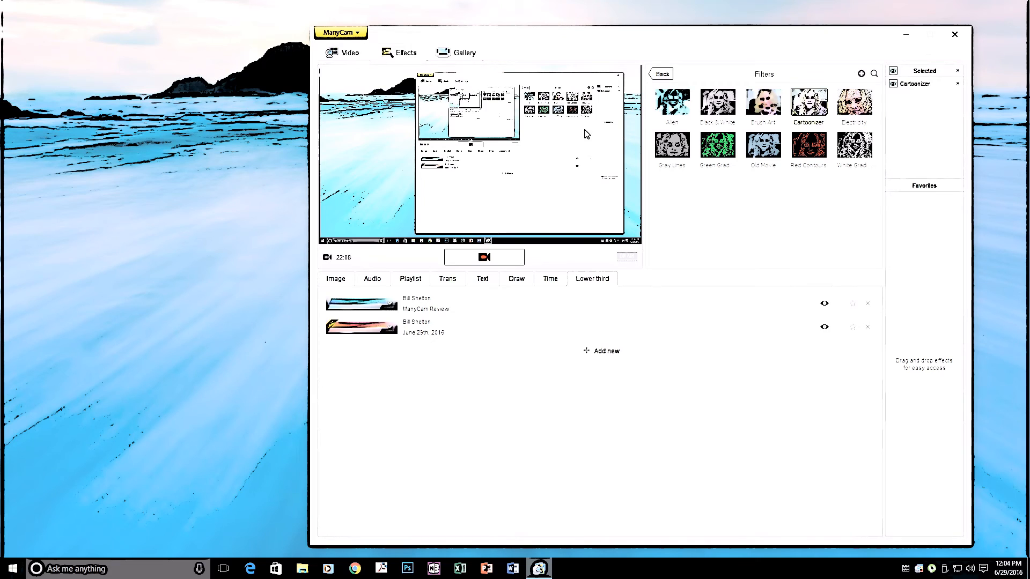
- Preview the Cartoonizer filter on the live webcam source, and remove the filter from the selected effects
left_click(664, 77)
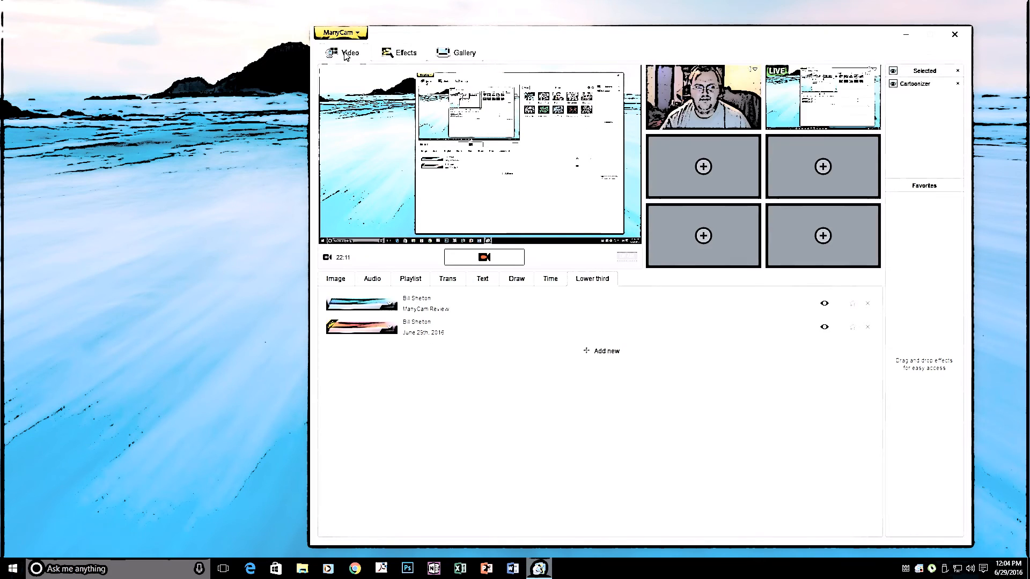
left_click(690, 103)
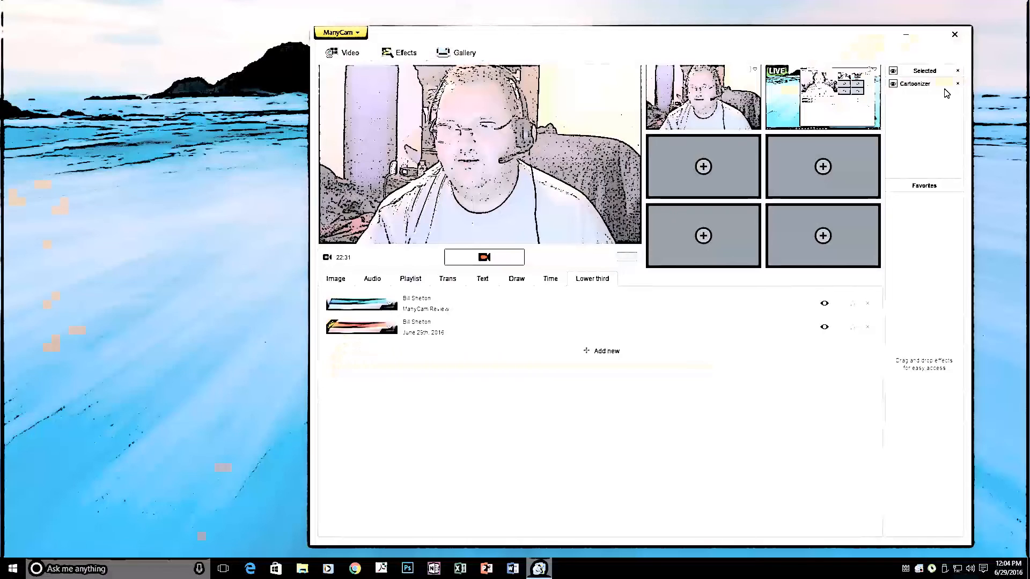
left_click(955, 87)
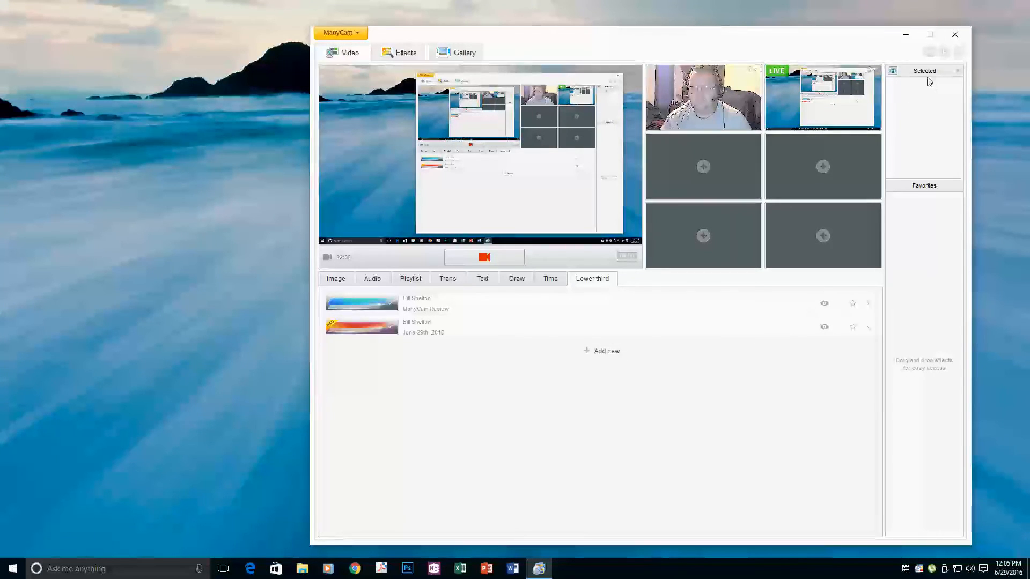
mouse_move(729, 81)
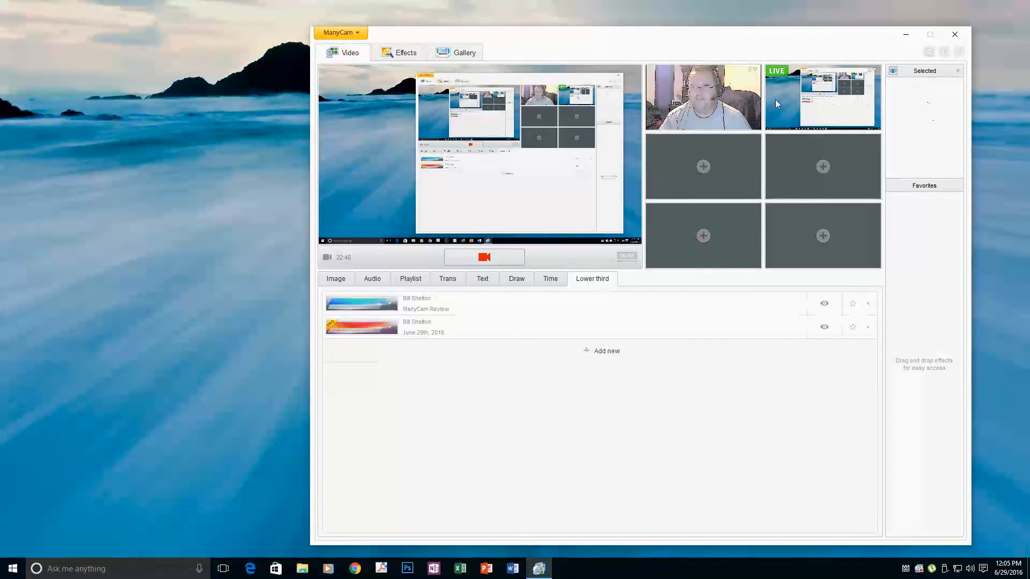
mouse_move(759, 113)
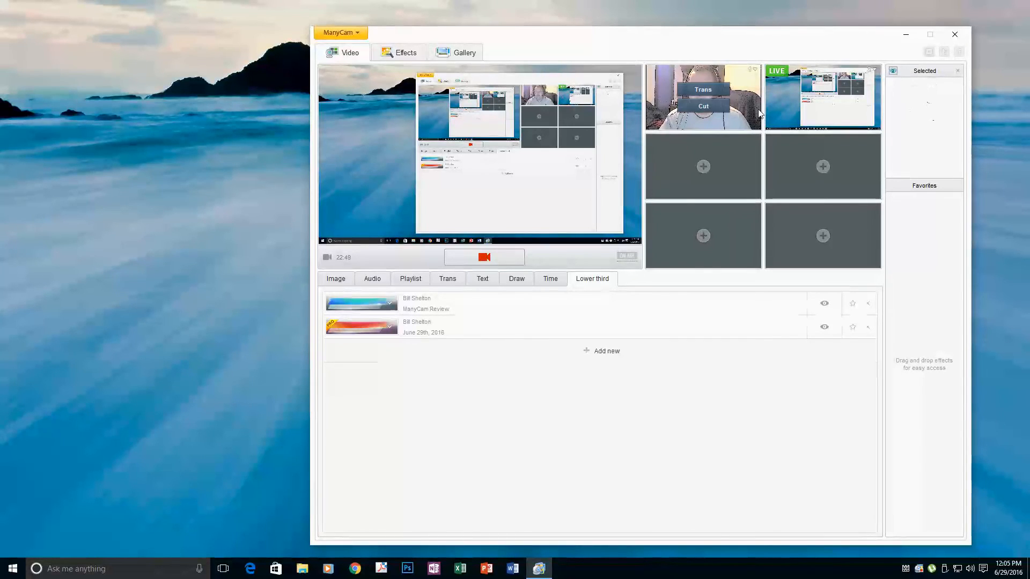
left_click(824, 106)
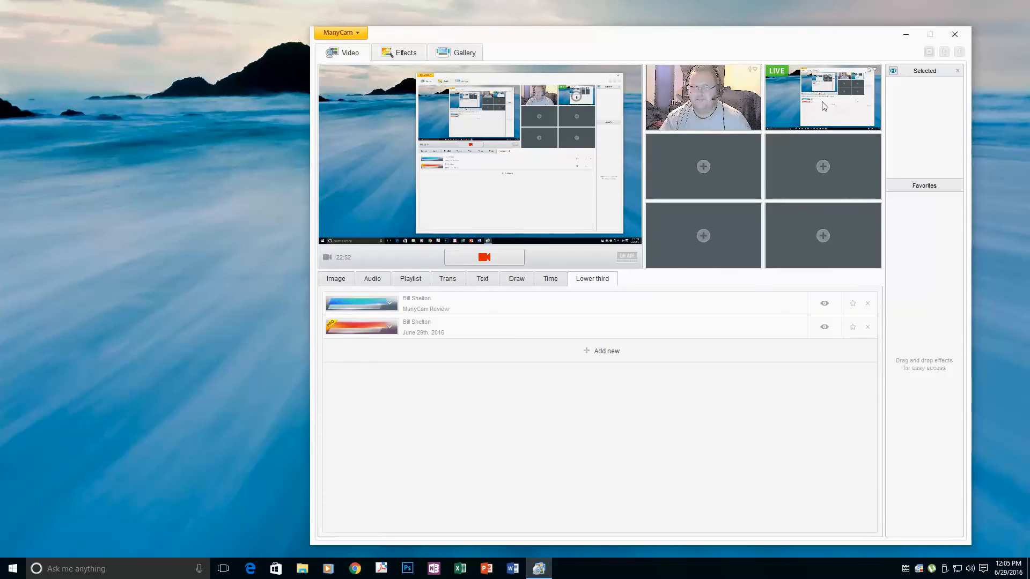
- Apply the Cartoonizer filter to the desktop video again and return to the effect categories
left_click(398, 52)
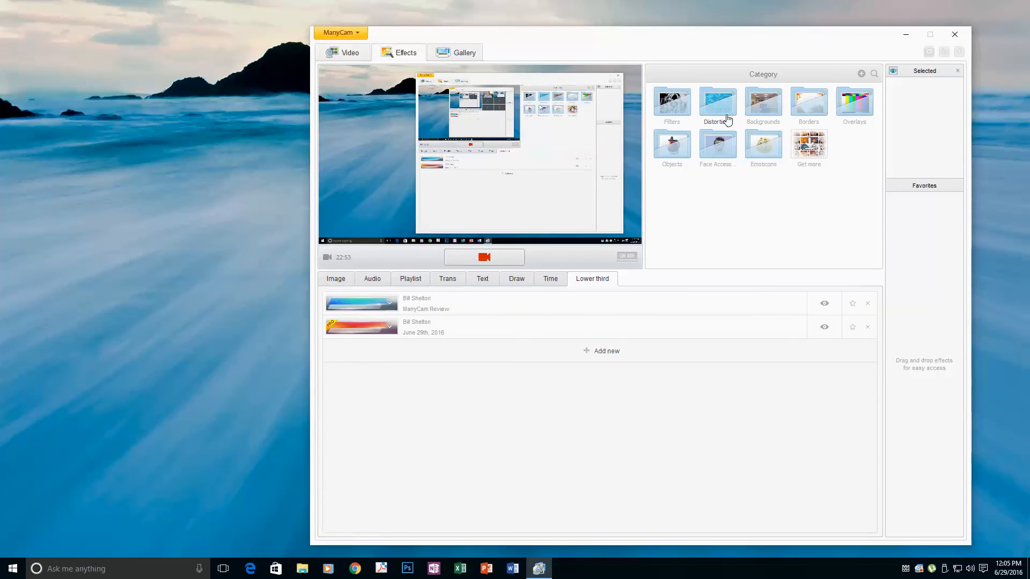
left_click(671, 102)
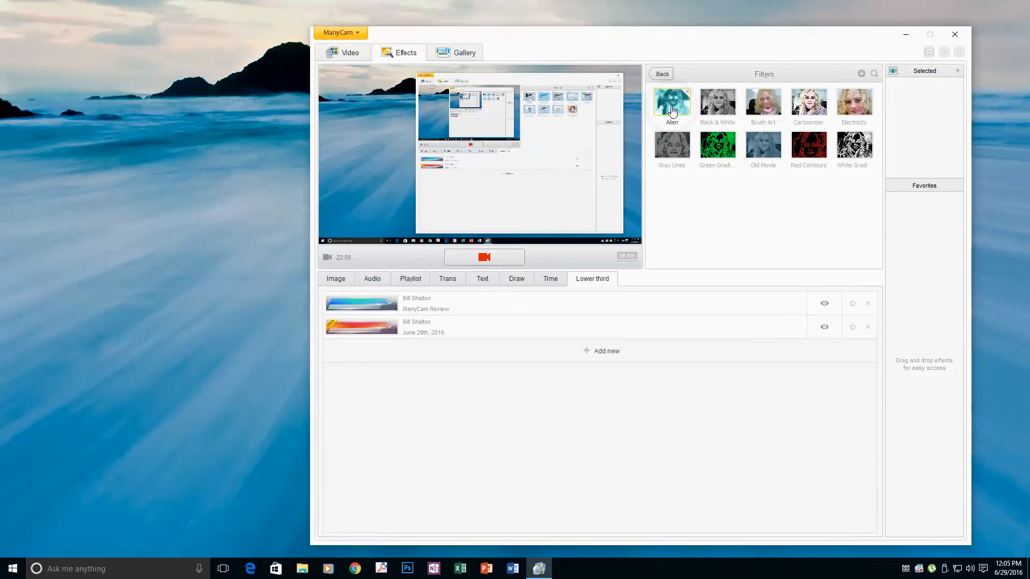
left_click(807, 102)
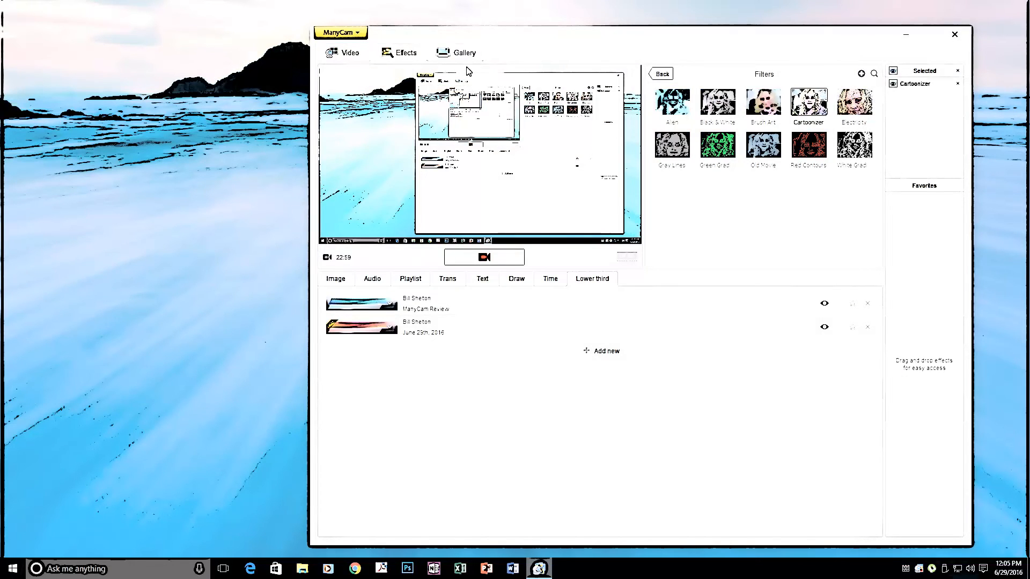
left_click(663, 75)
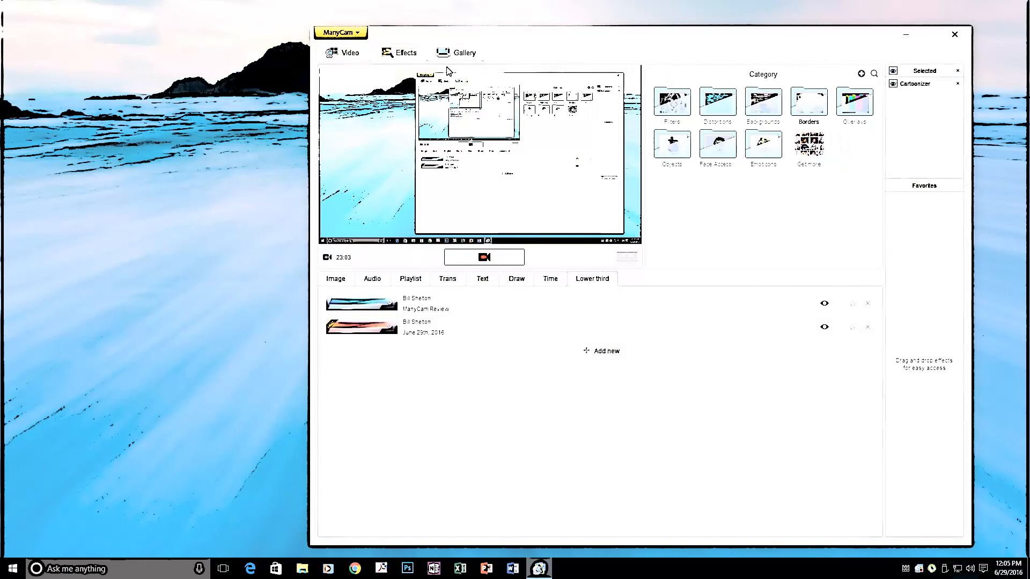
- Remove Cartoonizer from the selected effects and try switching live to the unfiltered webcam with a transition
left_click(350, 52)
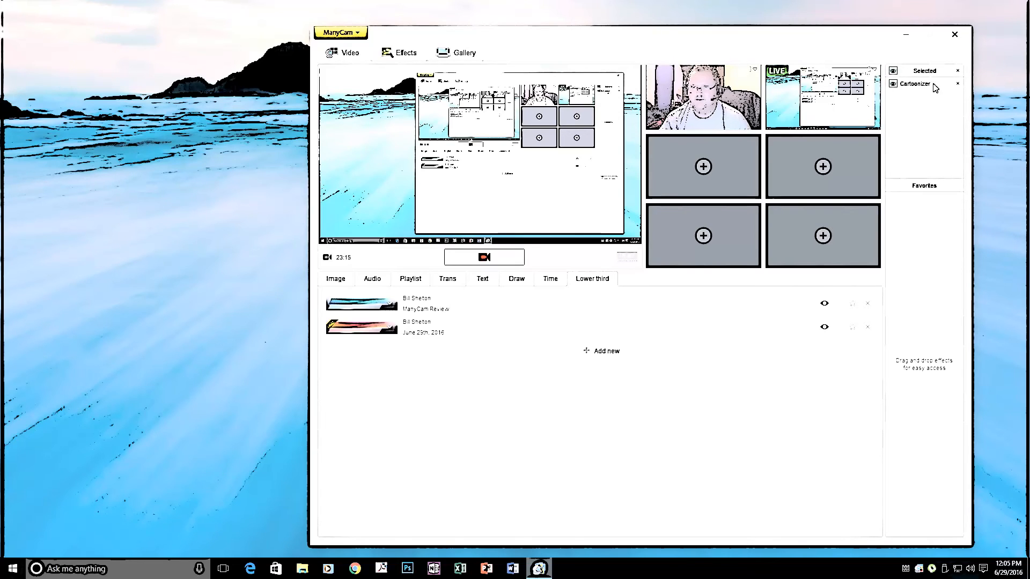
left_click(957, 84)
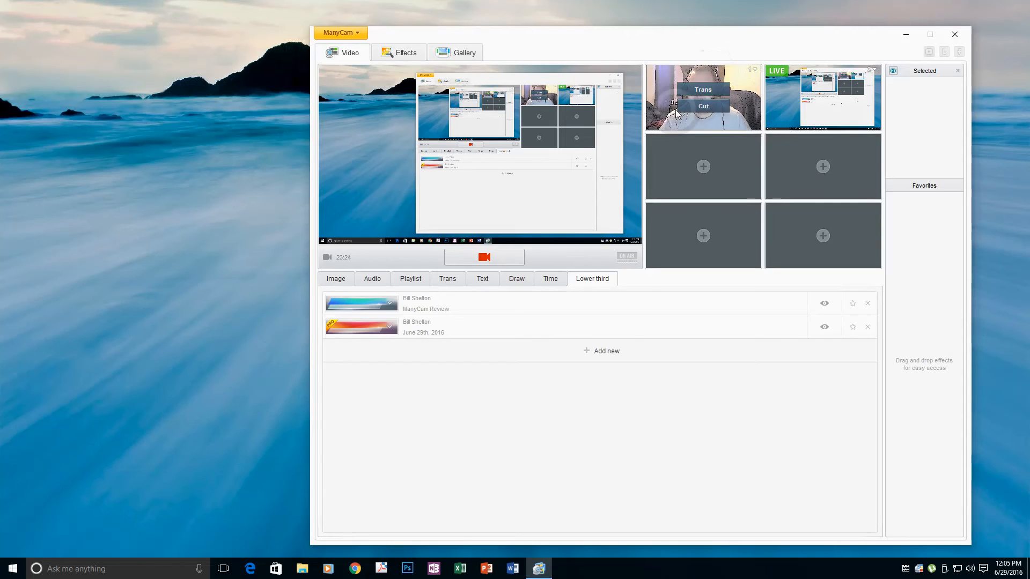
left_click(702, 90)
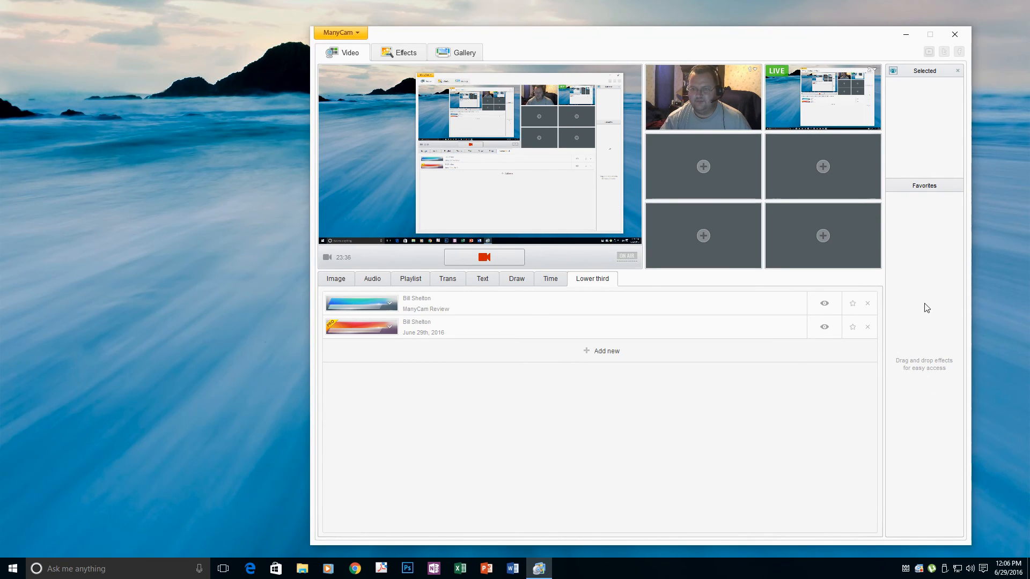
- Look over the effect categories, and browse the gallery's My recordings and My snapshots albums before returning to the album list
left_click(385, 53)
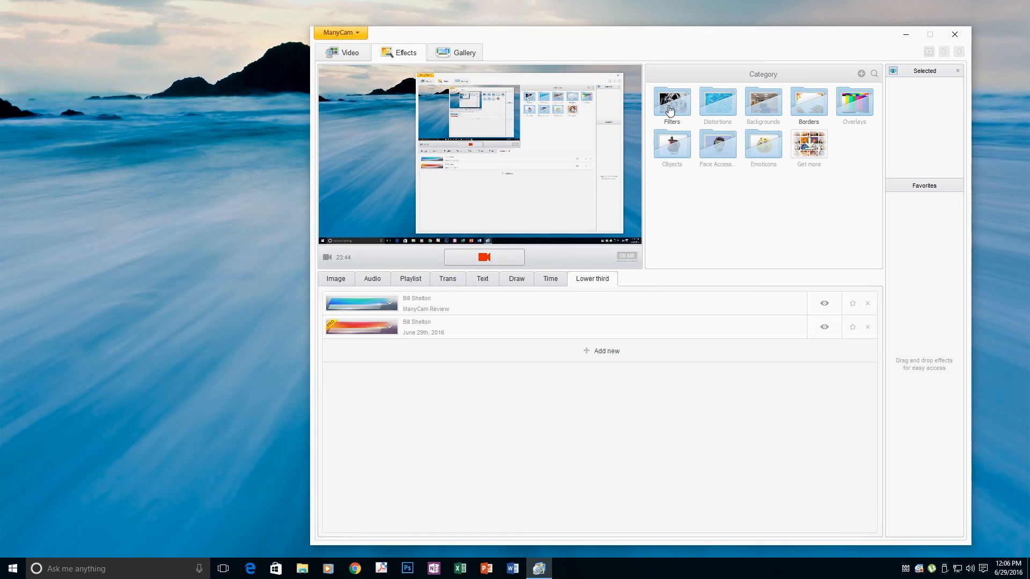
left_click(918, 218)
left_click(453, 56)
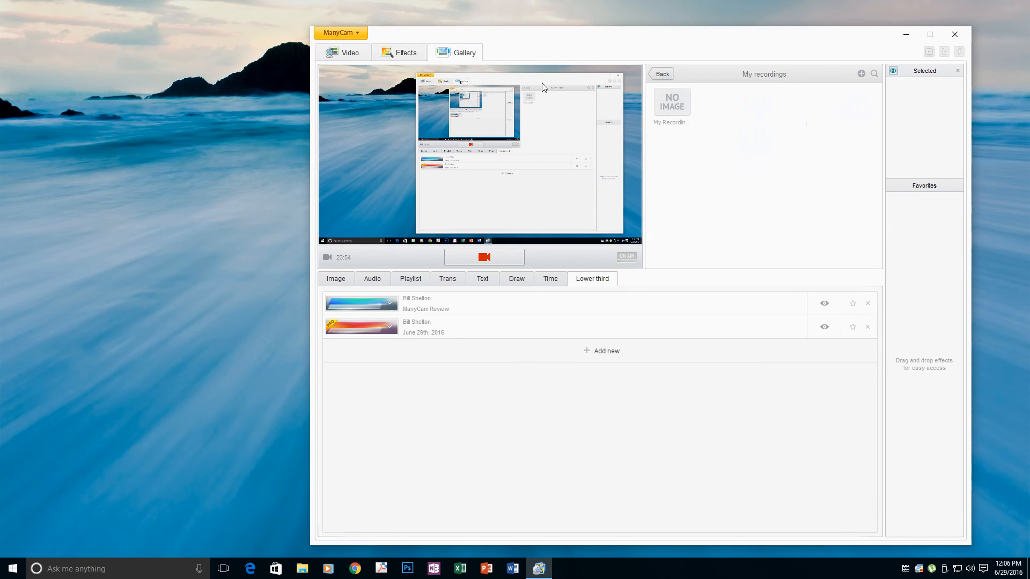
left_click(657, 74)
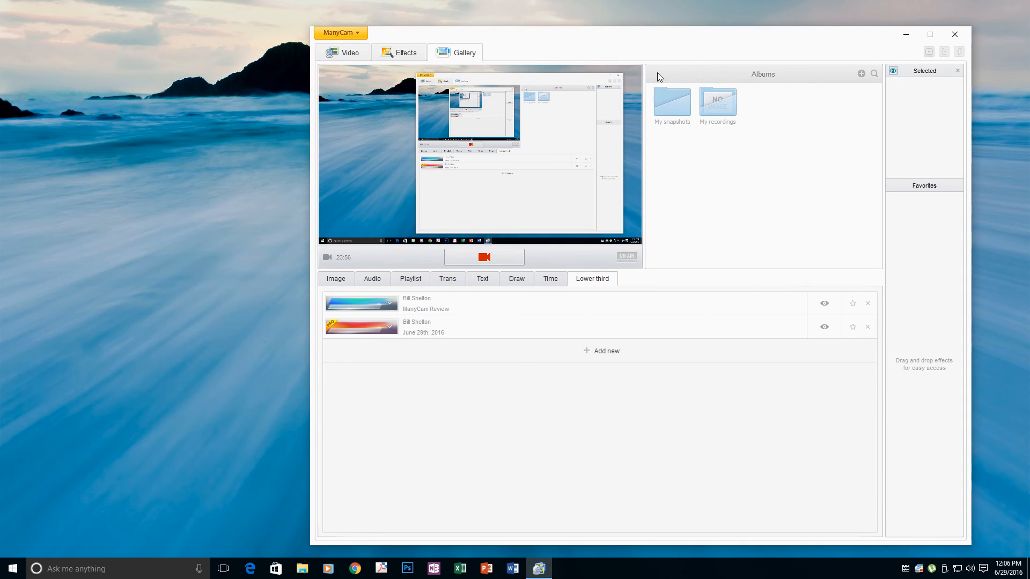
left_click(675, 112)
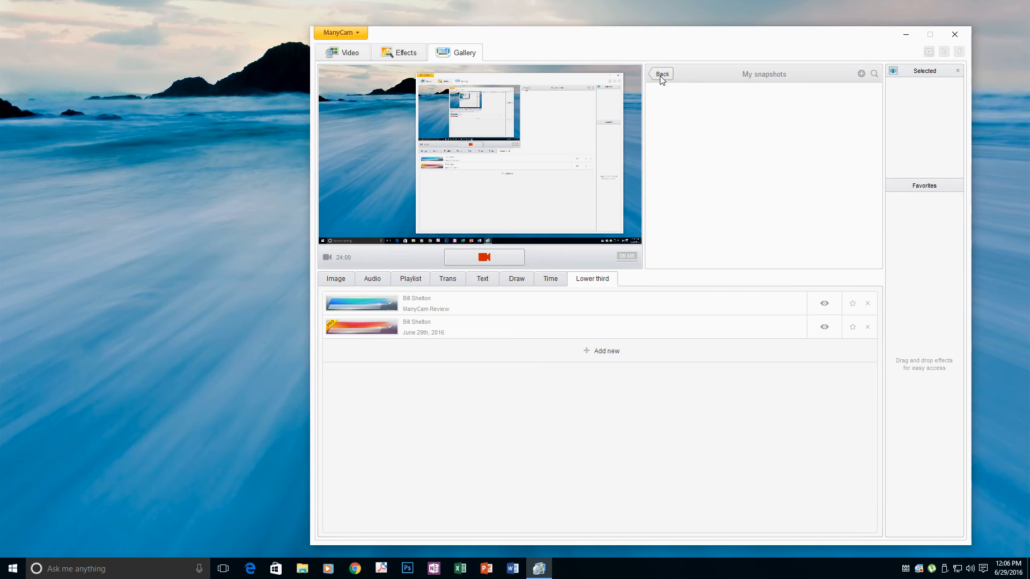
left_click(661, 77)
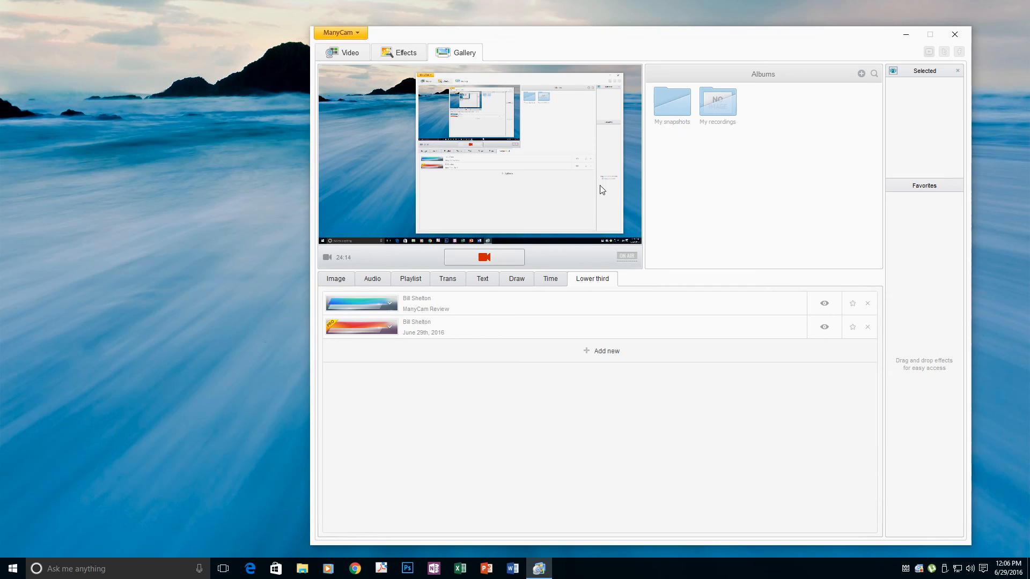
- Revisit the My snapshots album and the My recordings album in the gallery, ending back at the album list
left_click(669, 107)
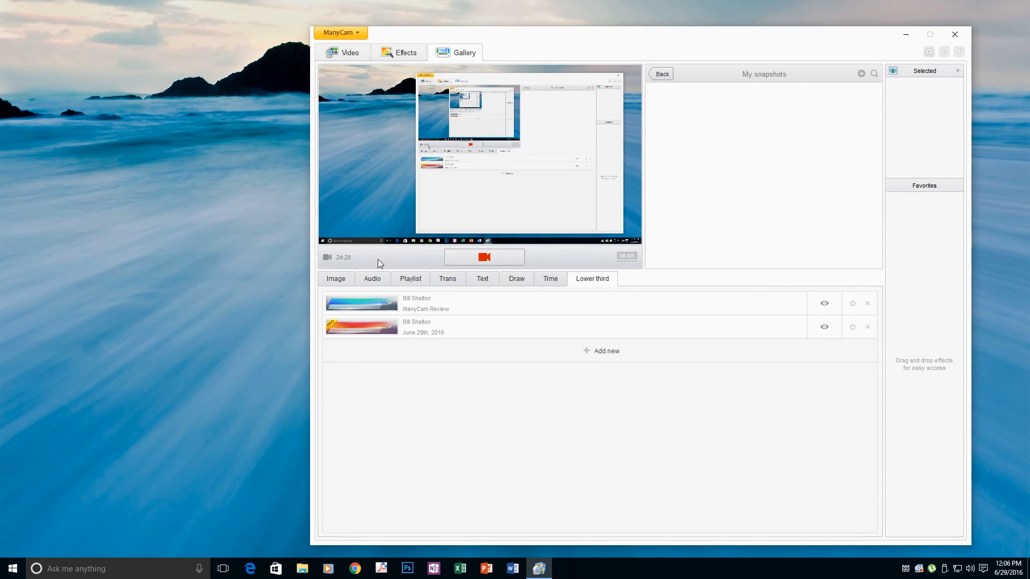
left_click(484, 258)
left_click(667, 76)
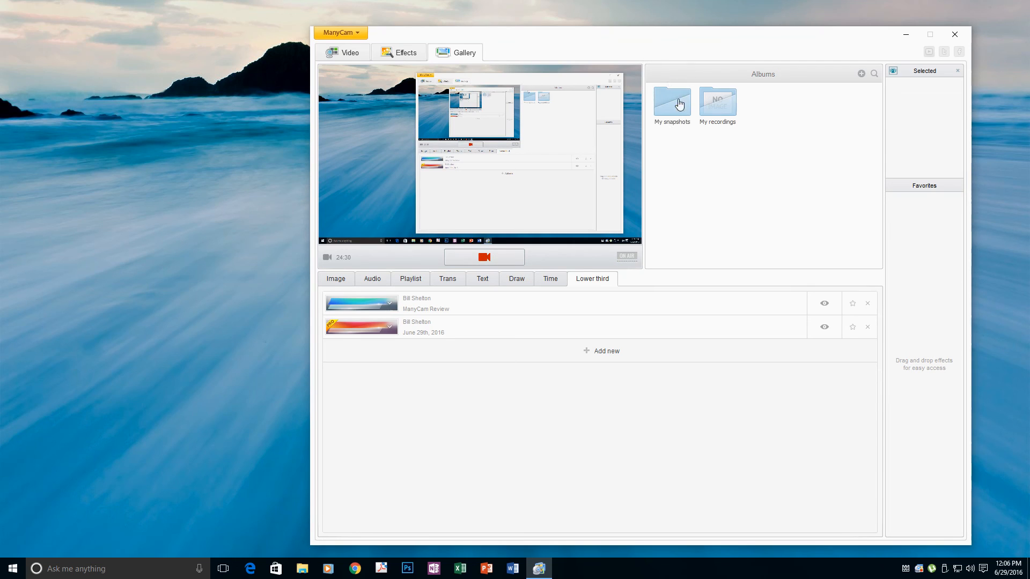
left_click(719, 104)
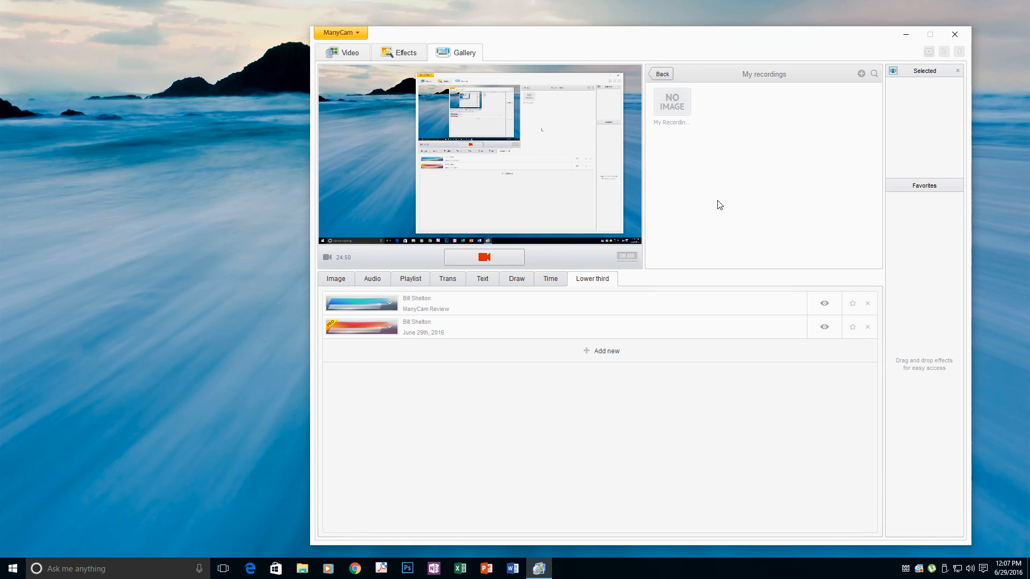
left_click(659, 75)
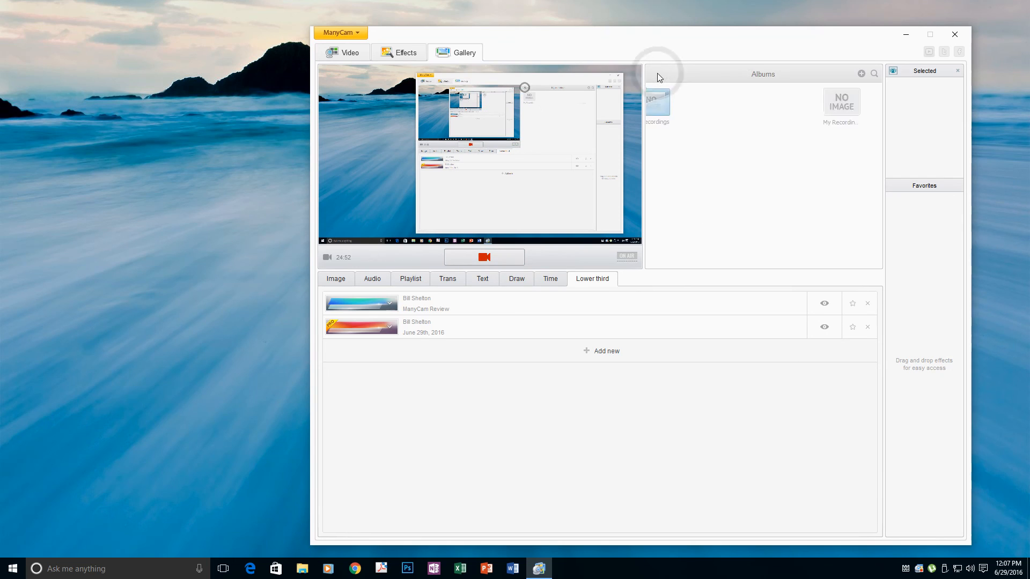
- Delete the lower third dated June 29th, 2016 and return to the video sources
left_click(867, 327)
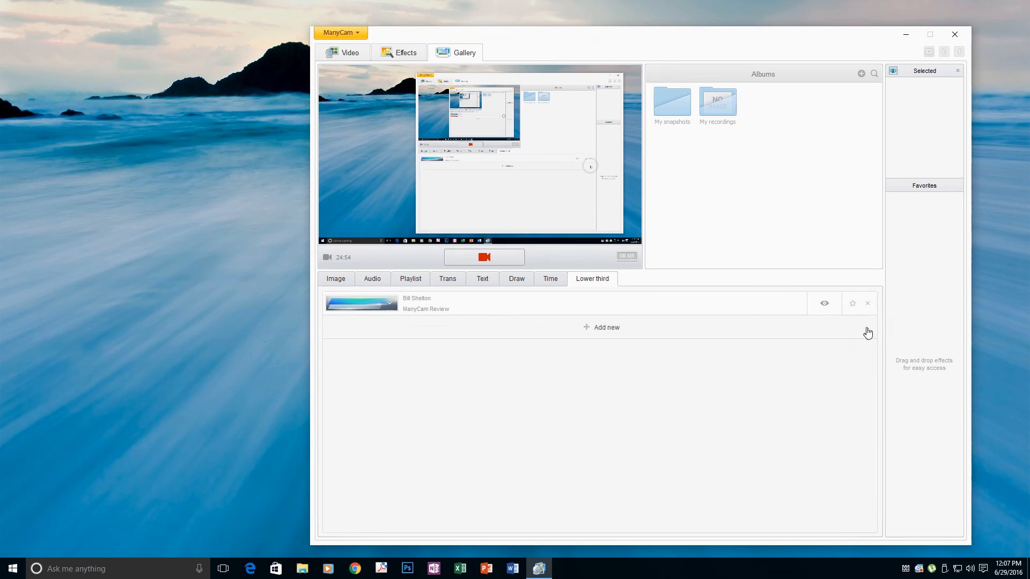
left_click(350, 55)
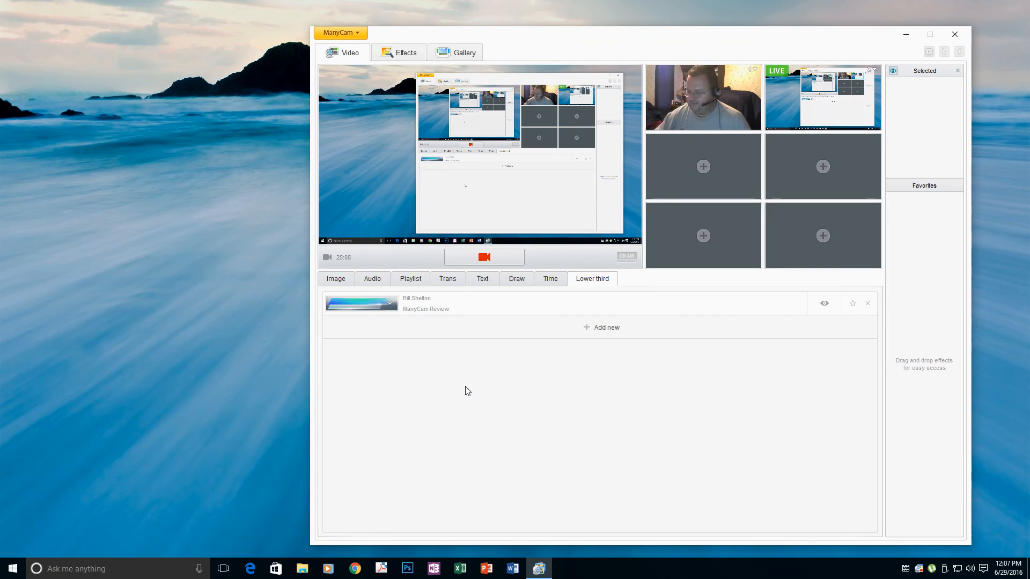
- View the program's version and license information in the About window, and close it
left_click(357, 31)
left_click(343, 124)
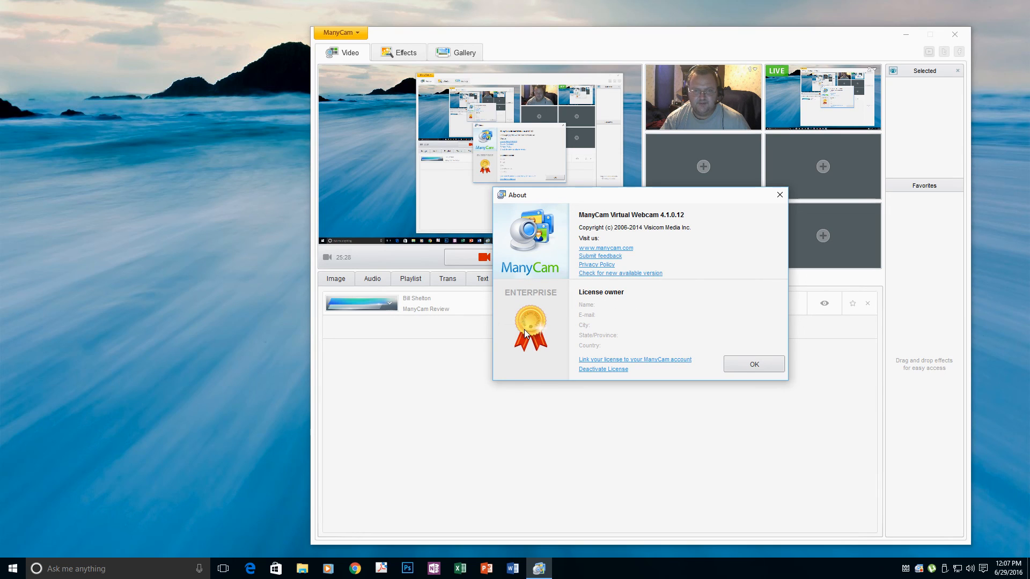
left_click(755, 365)
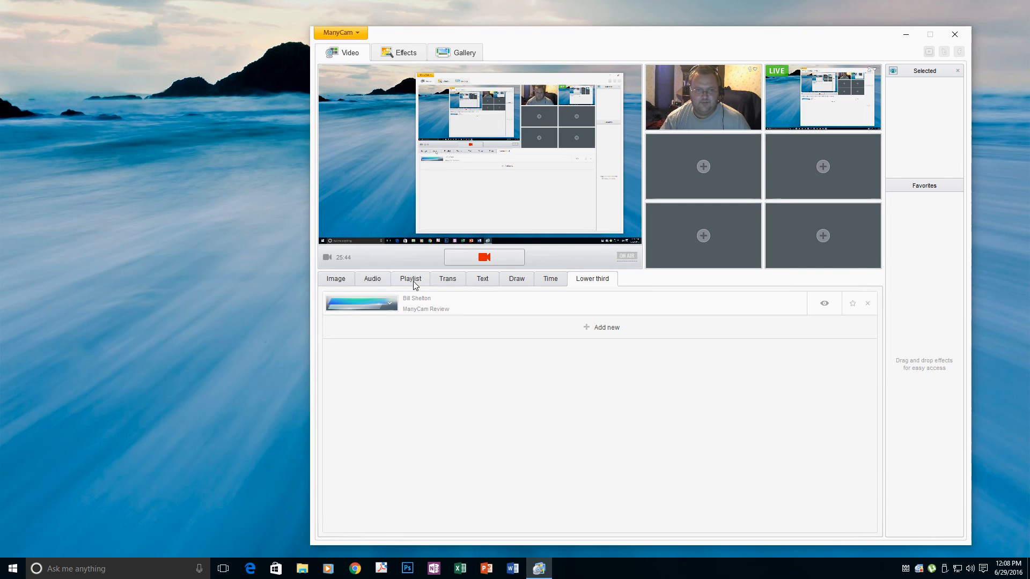
- Review the image, audio, playlist, transition and text settings of the live desktop video, ending at the image settings
left_click(337, 280)
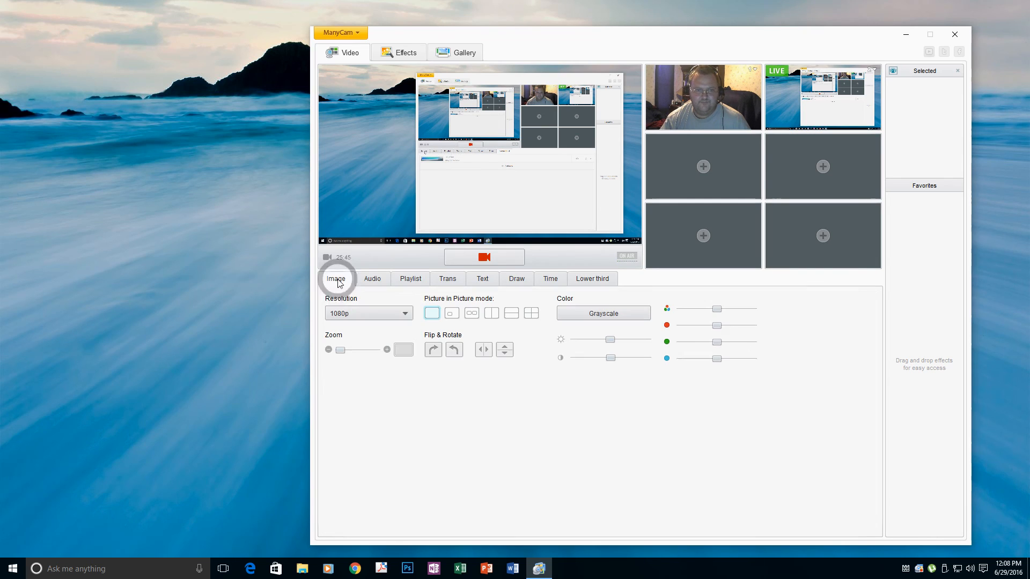
left_click(369, 281)
left_click(411, 281)
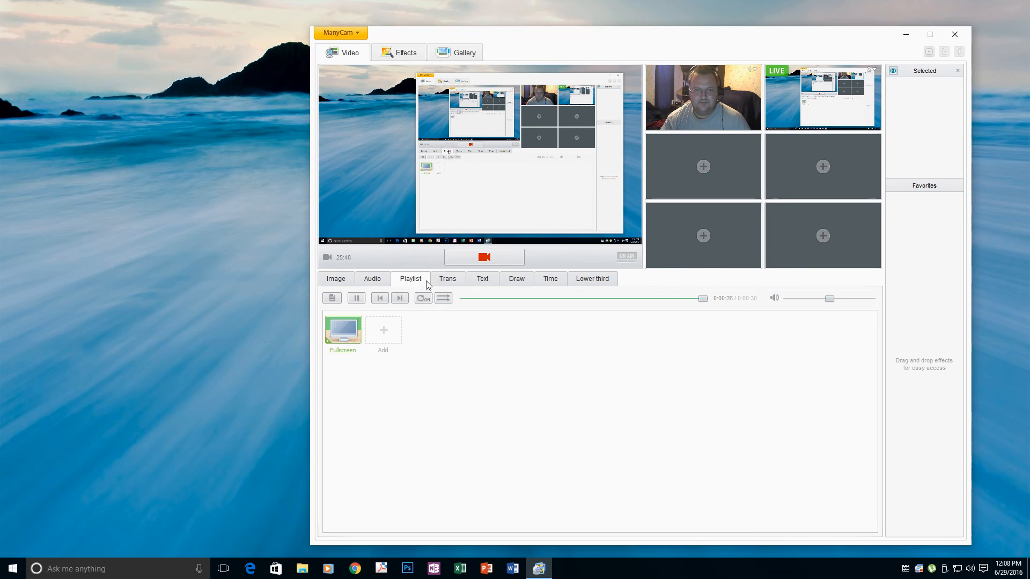
left_click(451, 279)
left_click(479, 281)
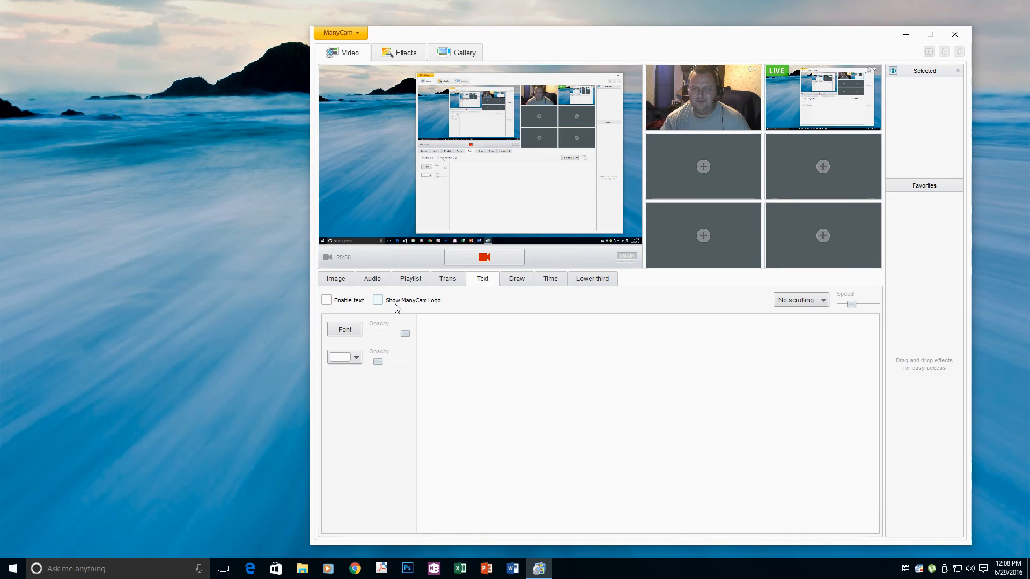
left_click(340, 280)
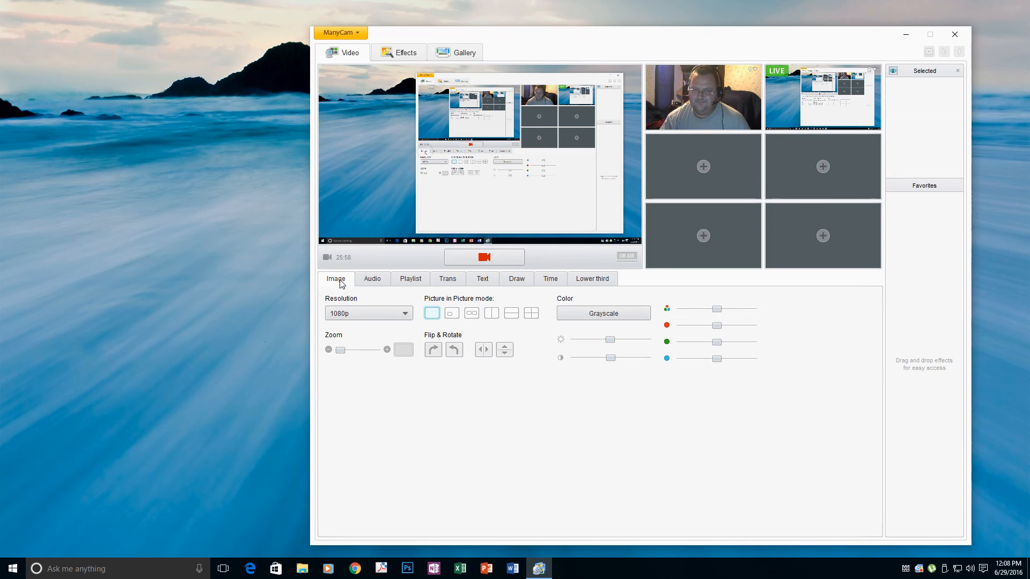